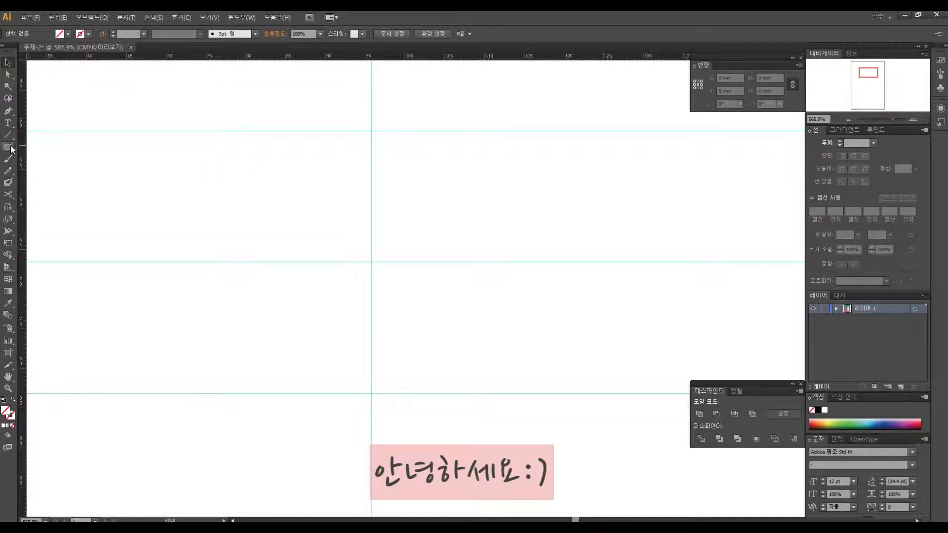
- Draw a rectangle about 21 by 19 mm across the guide intersection and give it a near-black stroke
left_click_drag(11, 148, 39, 146)
left_click_drag(309, 169, 475, 320)
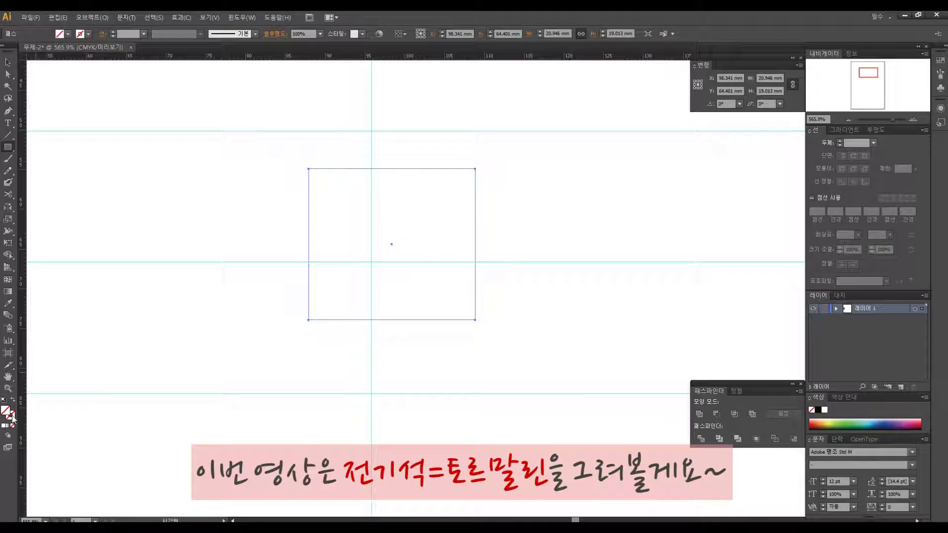
left_click_drag(576, 365, 557, 385)
left_click(797, 262)
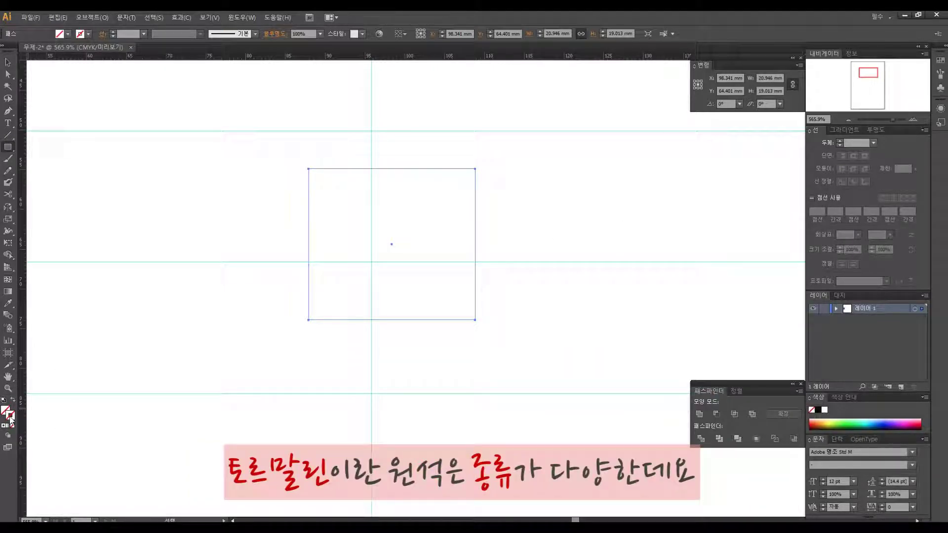
left_click(562, 380)
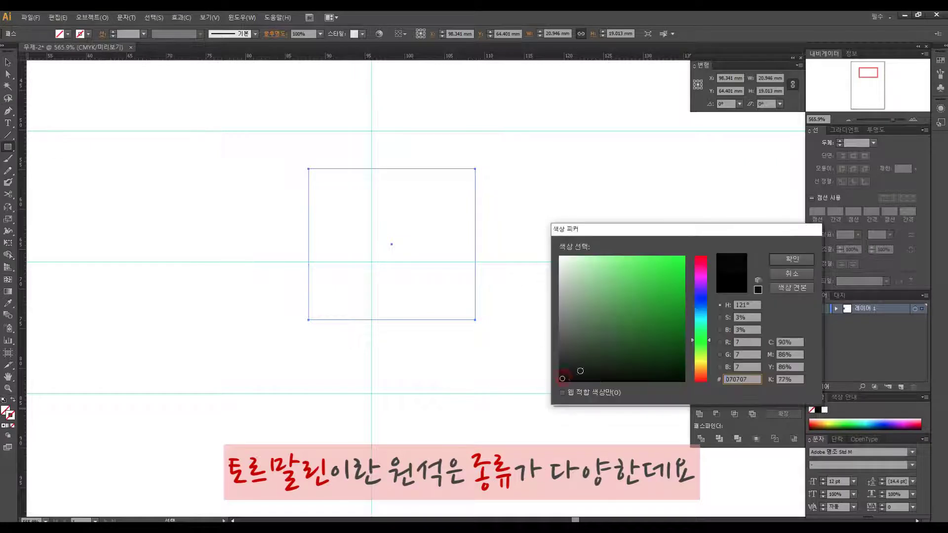
left_click(788, 261)
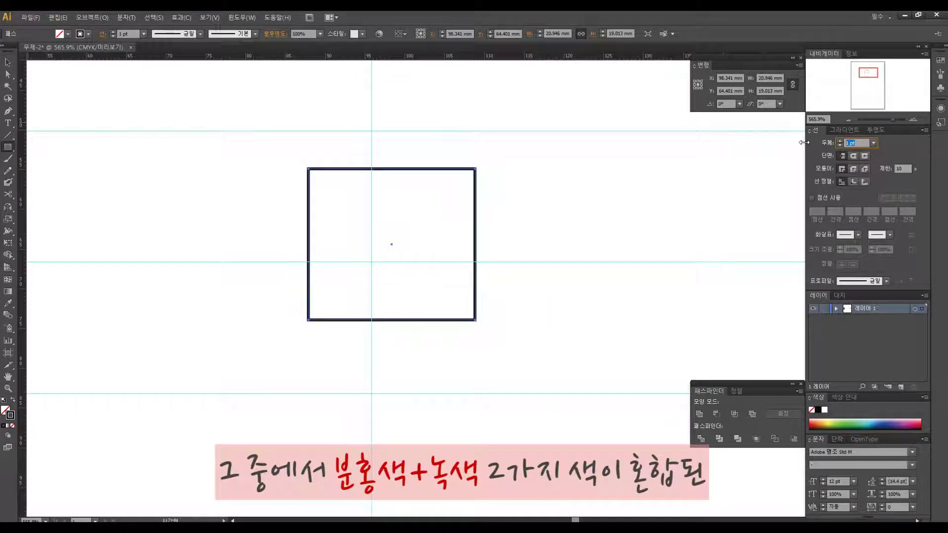
- Set the rectangle's stroke weight to 0.15 pt and its size to 24.6 mm wide by 33 mm high
type("0.15")
key("Return")
left_click(794, 85)
left_click_drag(758, 91, 709, 71)
type("3324.6")
key("Tab")
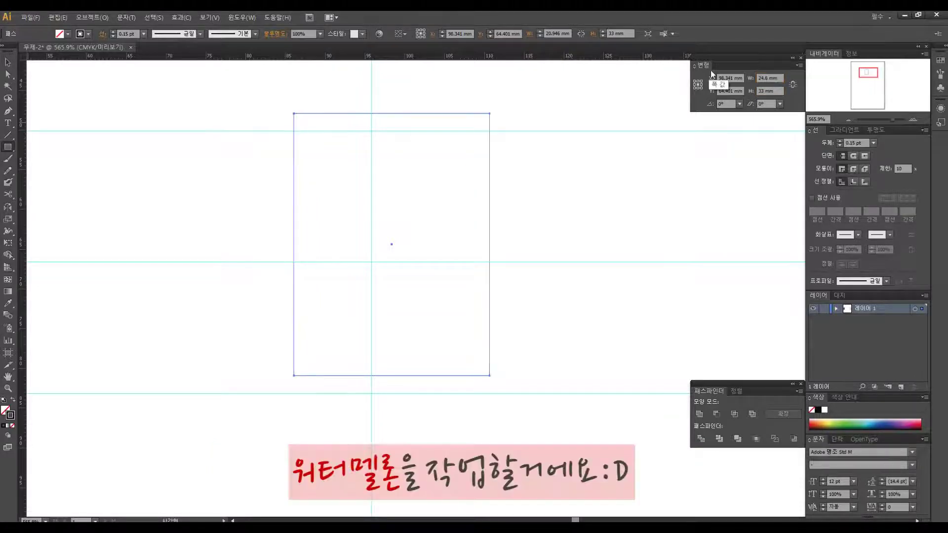
left_click(793, 85)
- Centre the rectangle on the intersection of the vertical guide and the middle horizontal guide
left_click(8, 63)
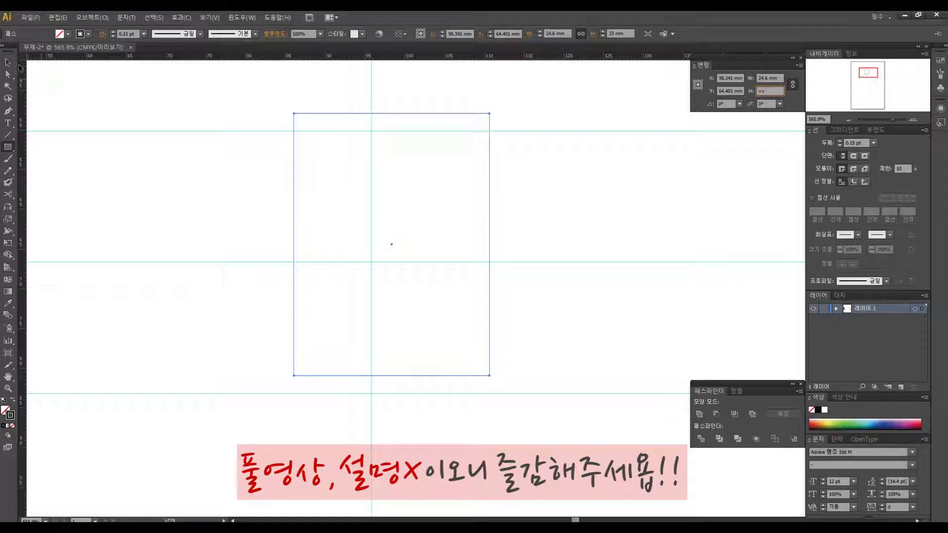
left_click_drag(391, 245, 378, 265)
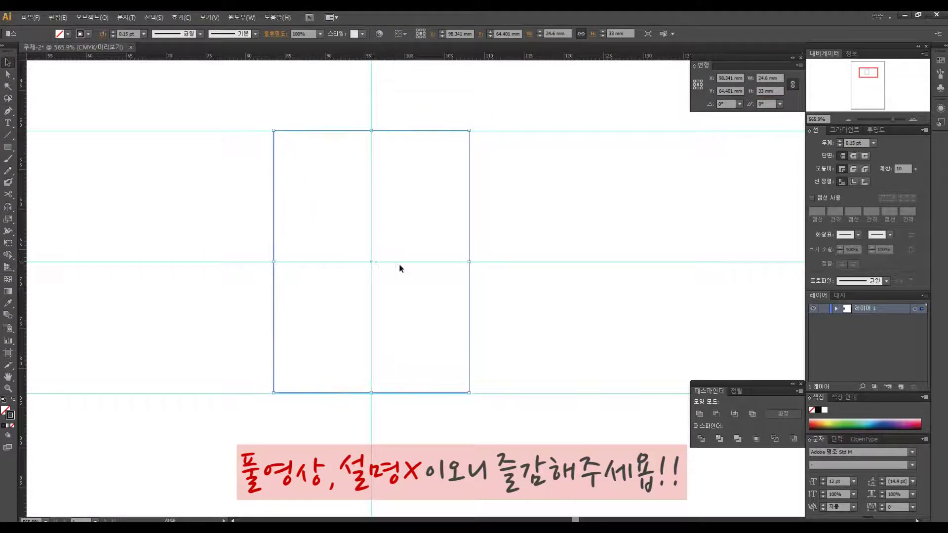
left_click(490, 281)
- Add a vertical guide about 4 mm inside the rectangle's left edge and a horizontal guide about 3.4 mm below its top edge
scroll(493, 297, "up", 3)
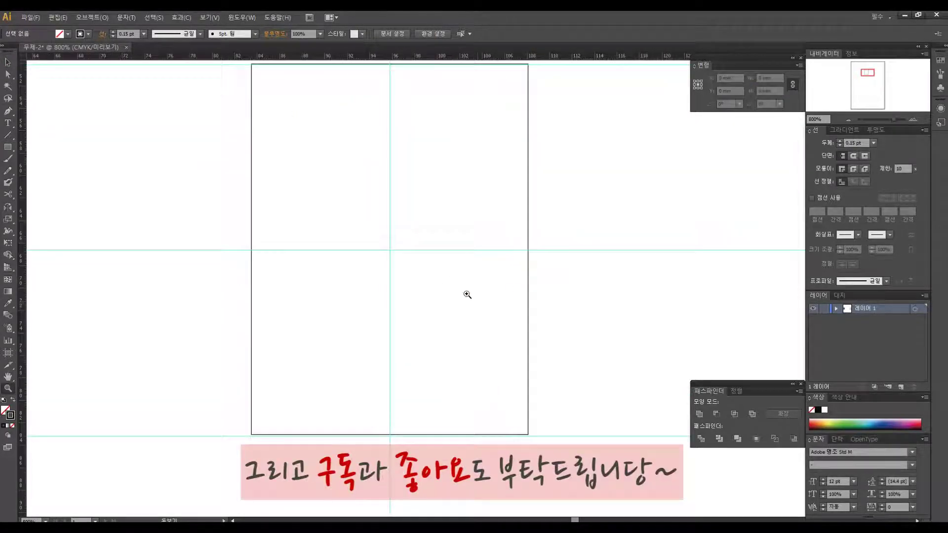
left_click(573, 290)
left_click(612, 287)
left_click(572, 257)
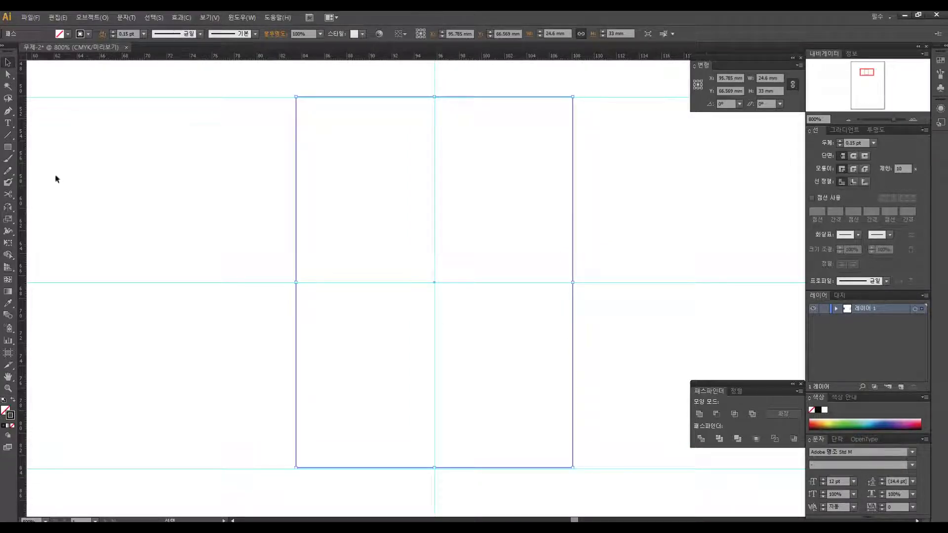
left_click_drag(337, 178, 341, 177)
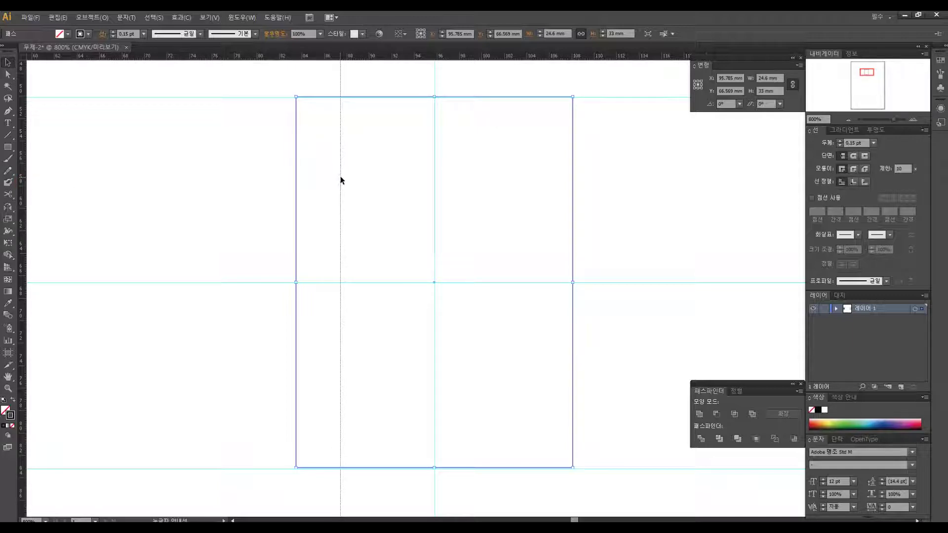
left_click_drag(390, 61, 378, 138)
- Bevel the rectangle's upper-left corner by adding anchor points where the new guides cross its edges and removing the corner anchor
key("z")
left_click(422, 203)
left_click(429, 236)
left_click(333, 283)
key("a")
left_click(308, 288)
key("p")
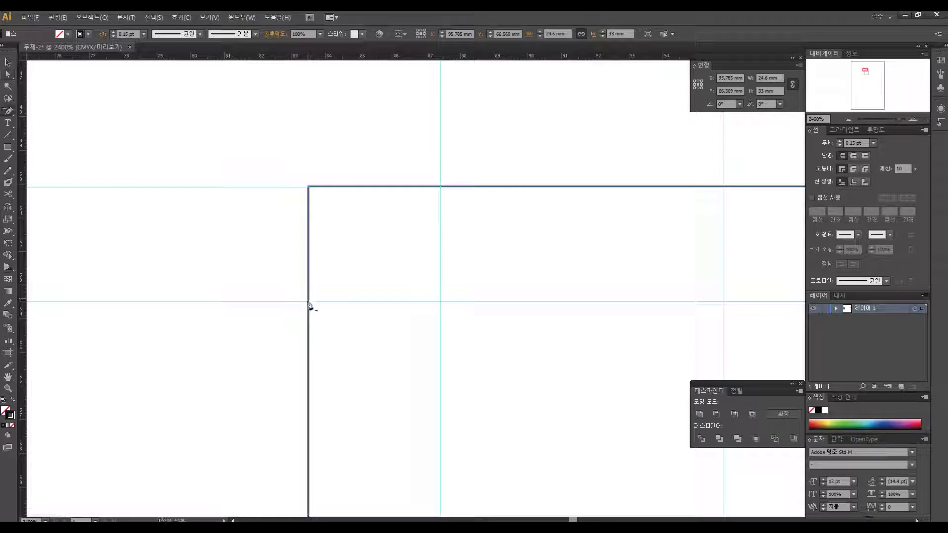
left_click(309, 302)
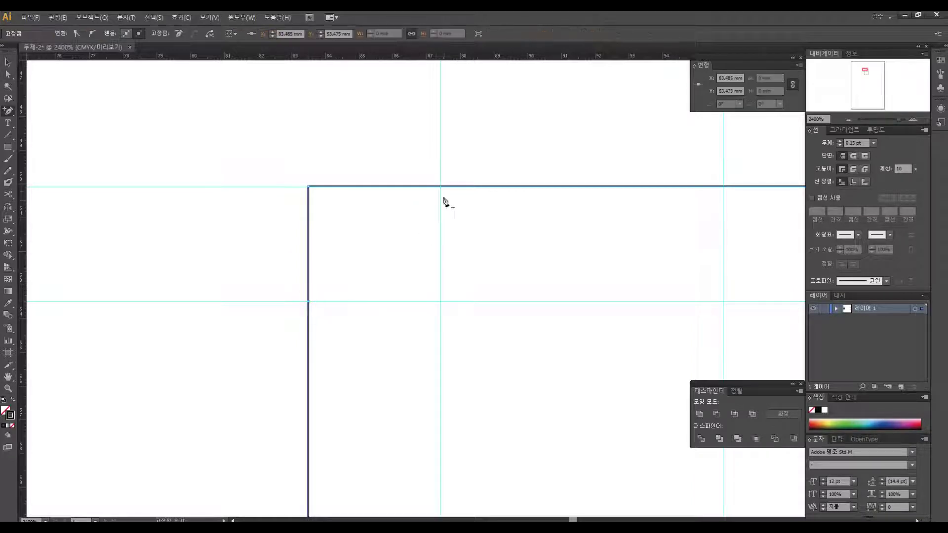
left_click(306, 187)
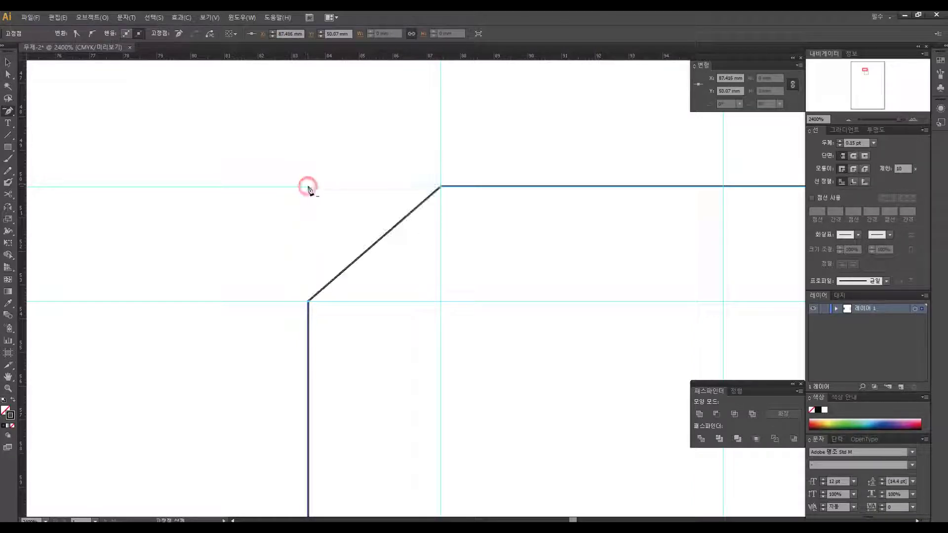
- Cut the outline at the centre guides on its top and left edges and delete everything except the upper-left quarter
key("v")
scroll(593, 246, "right", 5)
key("c")
left_click(492, 186)
left_click_drag(328, 351, 431, 186)
left_click_drag(316, 395, 419, 180)
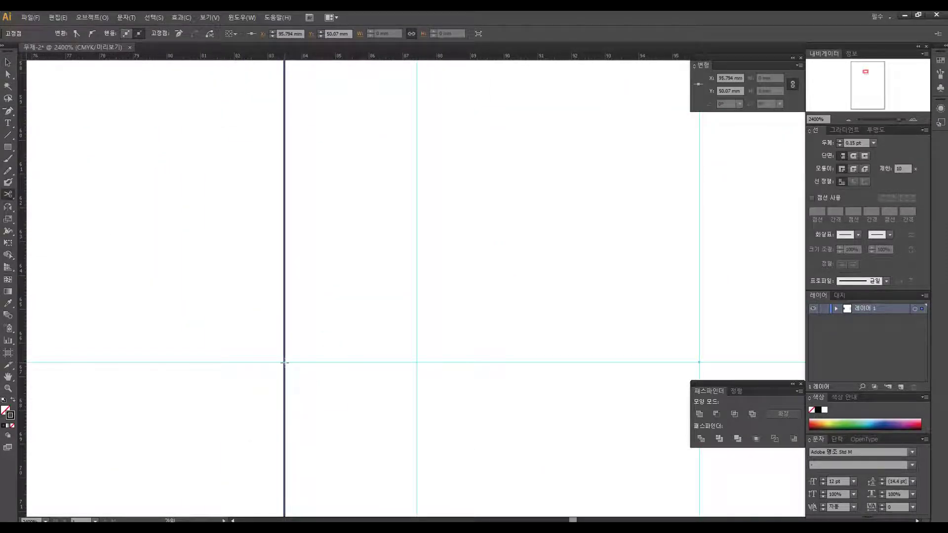
key("a")
left_click(284, 381)
key("Delete")
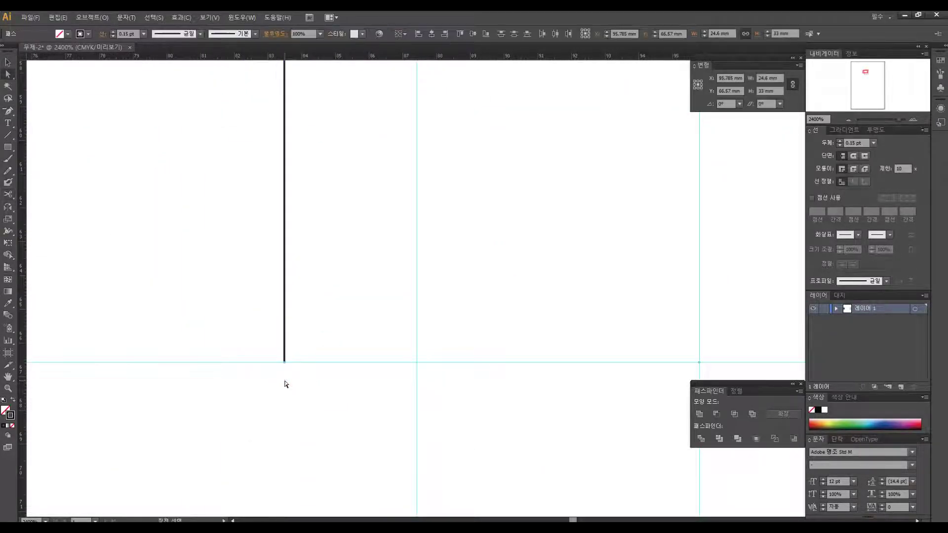
- Make a scaled-down copy of the quarter outline, about 9.1 by 12.1 mm, with its open ends on the centre guides
key("z")
left_click(588, 277, "alt")
scroll(406, 212, "up", 3)
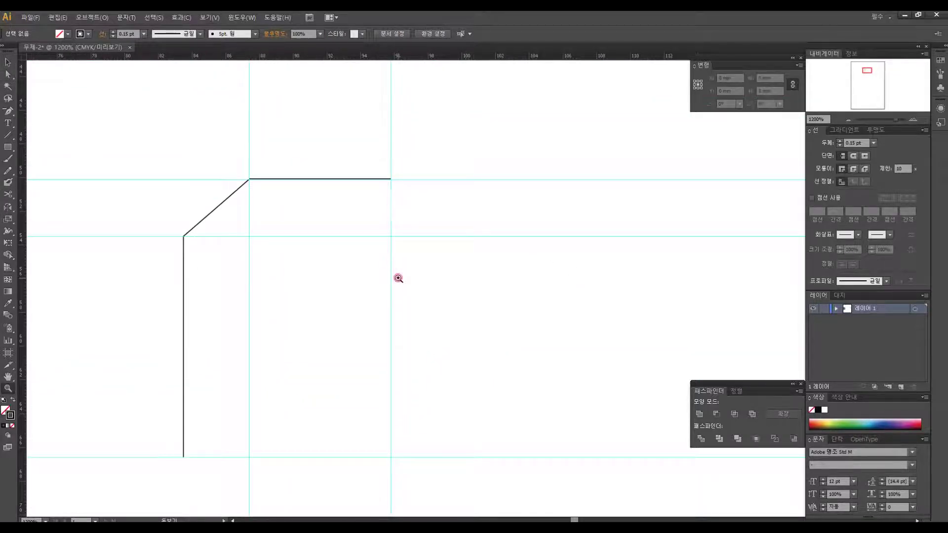
left_click(413, 305)
key("v")
left_click(370, 92)
left_click_drag(379, 103, 399, 190)
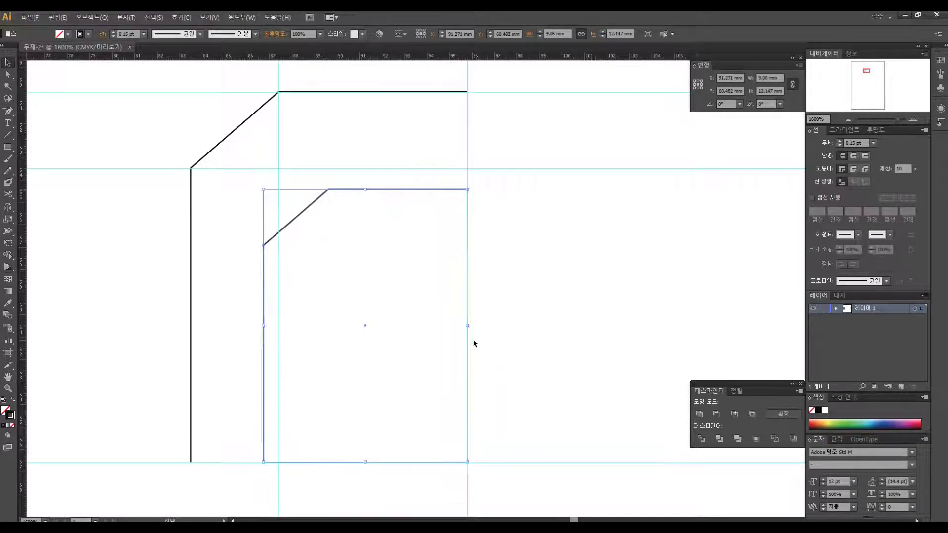
left_click_drag(343, 453, 345, 454)
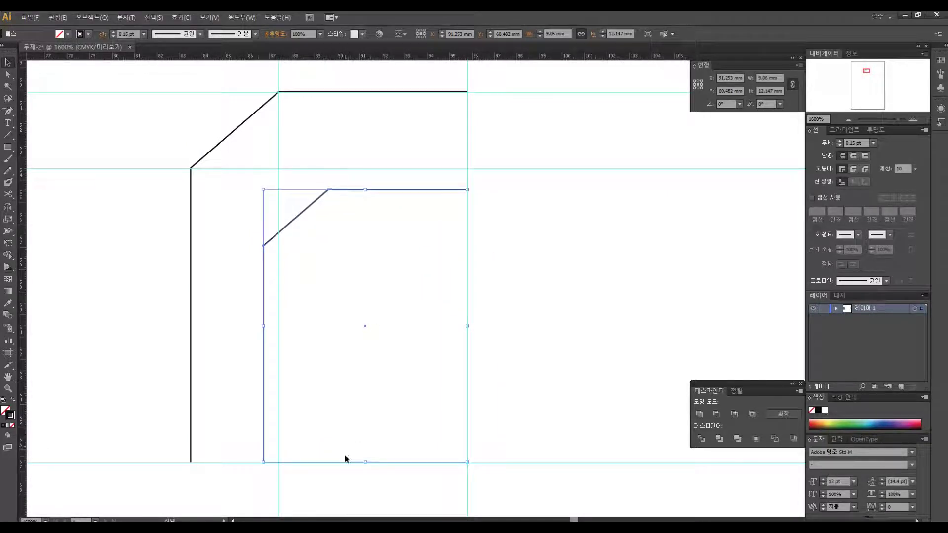
- Resize the inner outline to about 8.4 by 13.1 mm so its left and top edges lie on the bevel guides
left_click(365, 297)
left_click_drag(404, 271, 374, 230)
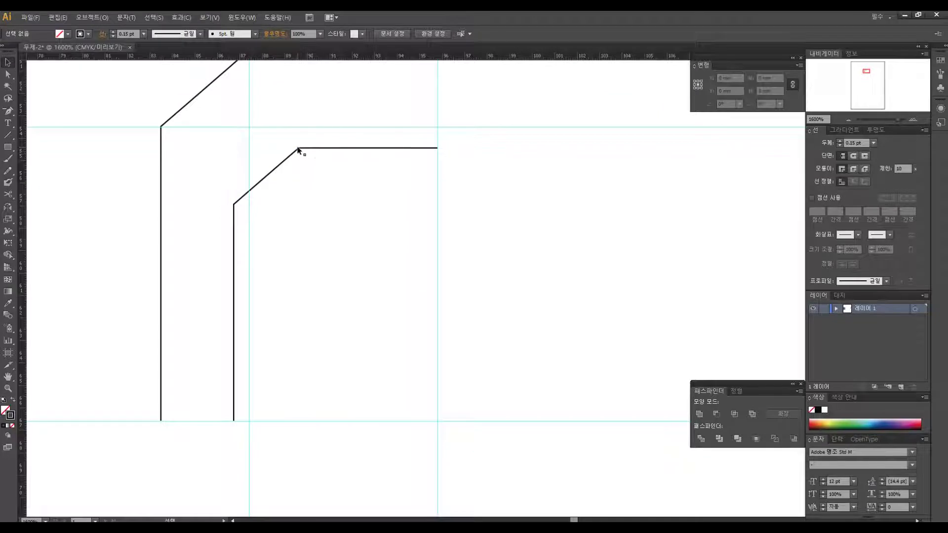
left_click(298, 150)
left_click_drag(234, 284, 249, 284)
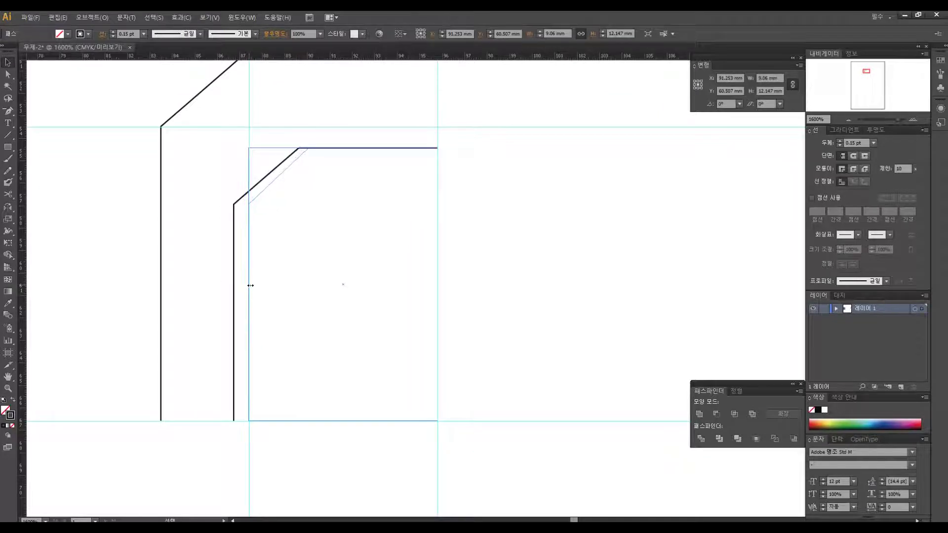
left_click_drag(343, 148, 352, 129)
left_click(338, 179)
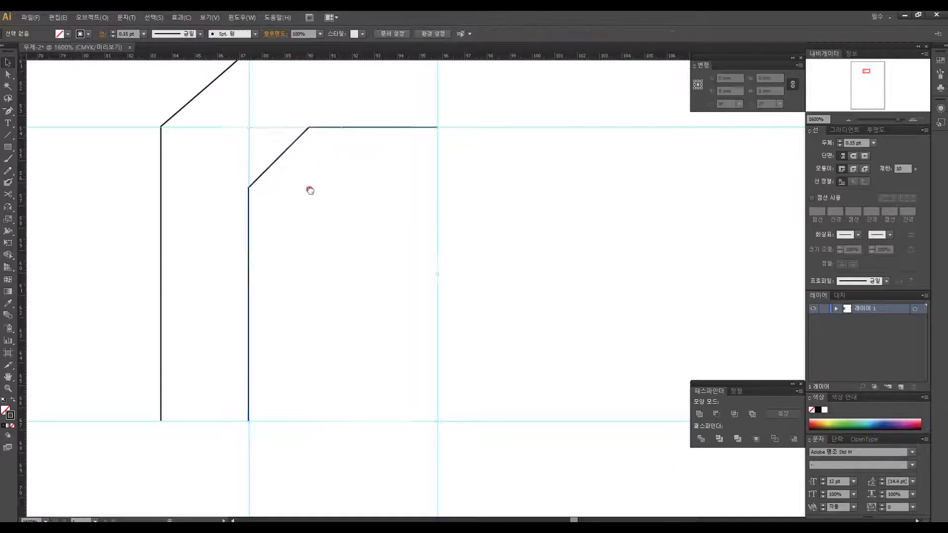
- Duplicate the inner outline and stretch the copy out to sit between the inner and outer outlines, ending on the centre guides
left_click_drag(309, 188, 369, 235)
left_click(358, 184)
left_click_drag(358, 184, 312, 186)
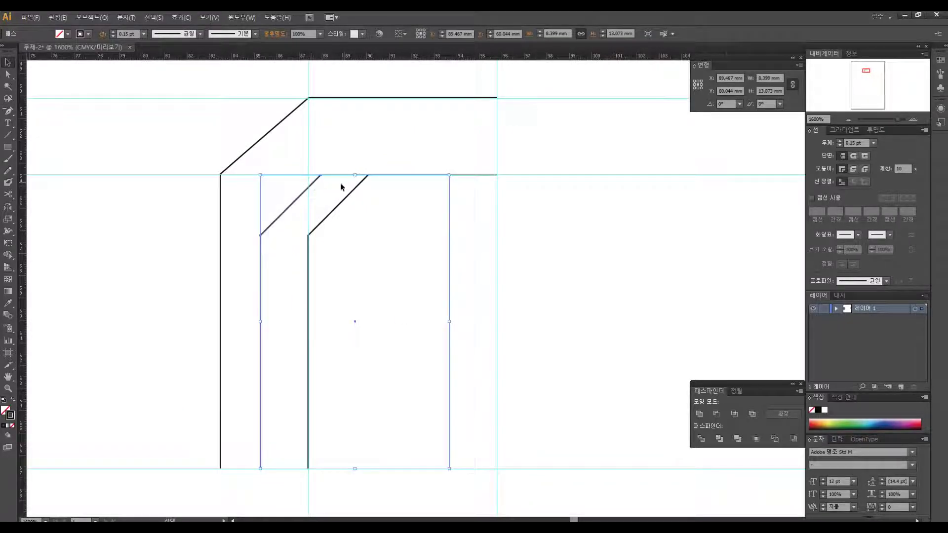
left_click_drag(450, 322, 497, 321)
left_click_drag(379, 177, 395, 121)
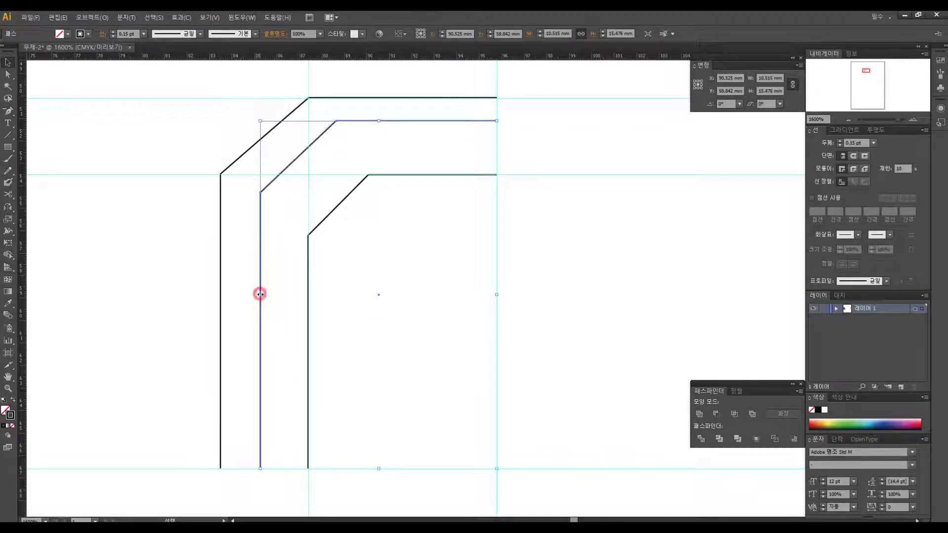
left_click_drag(260, 294, 256, 295)
- Duplicate the second outline inward and resize the copy to fit between it and the innermost outline, ending on the centre guides
left_click_drag(375, 120, 363, 152)
left_click_drag(256, 322, 282, 323)
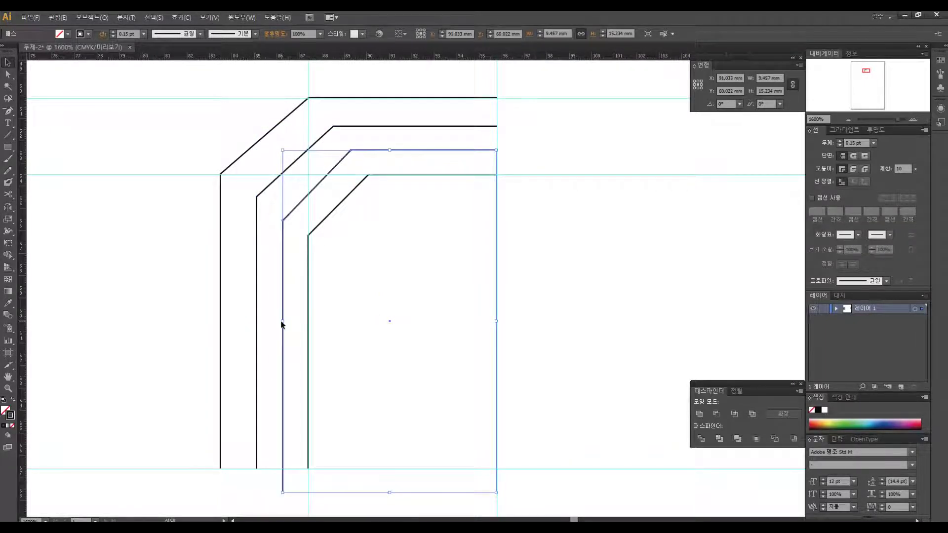
left_click_drag(390, 492, 389, 469)
left_click(390, 403)
scroll(422, 328, "right", 1)
- Draw a diagonal line from the outer outline's lower bevel corner to the vertical centre guide
left_click(11, 137)
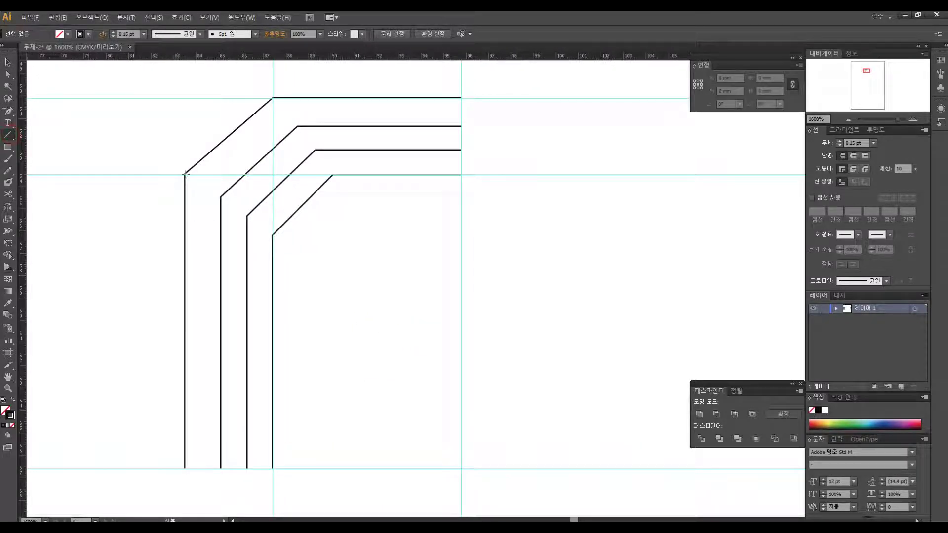
mouse_move(263, 216)
left_mouse_down()
mouse_move(408, 317)
mouse_move(462, 337)
mouse_move(461, 316)
mouse_move(461, 330)
left_mouse_up()
left_click(406, 339, "ctrl")
key("ctrl+space")
left_click(435, 287, "ctrl")
mouse_move(435, 288)
left_mouse_down()
mouse_move(357, 249)
mouse_move(389, 296)
mouse_move(447, 278)
left_mouse_up()
- Move the lower bevel anchors of the three inner outlines onto the diagonal line
key("a")
left_click(252, 231)
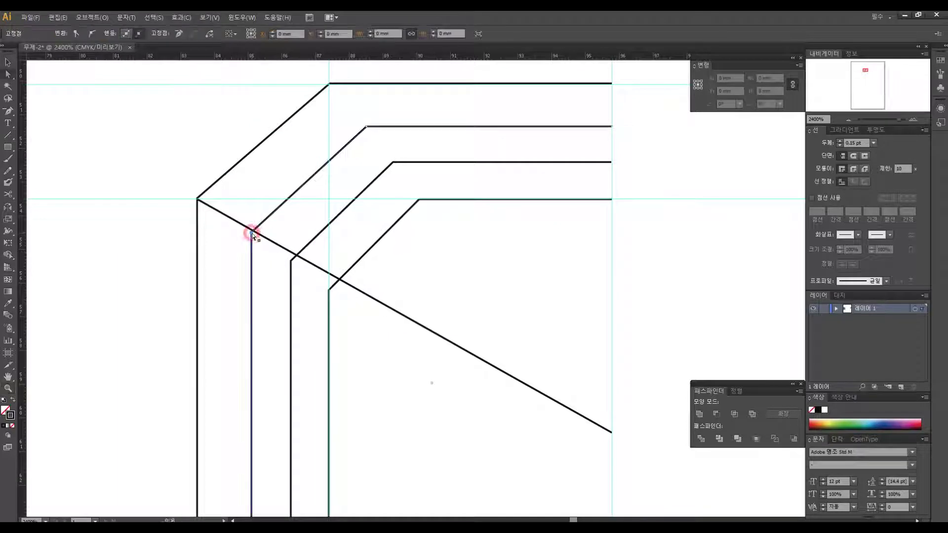
left_click_drag(291, 261, 291, 252)
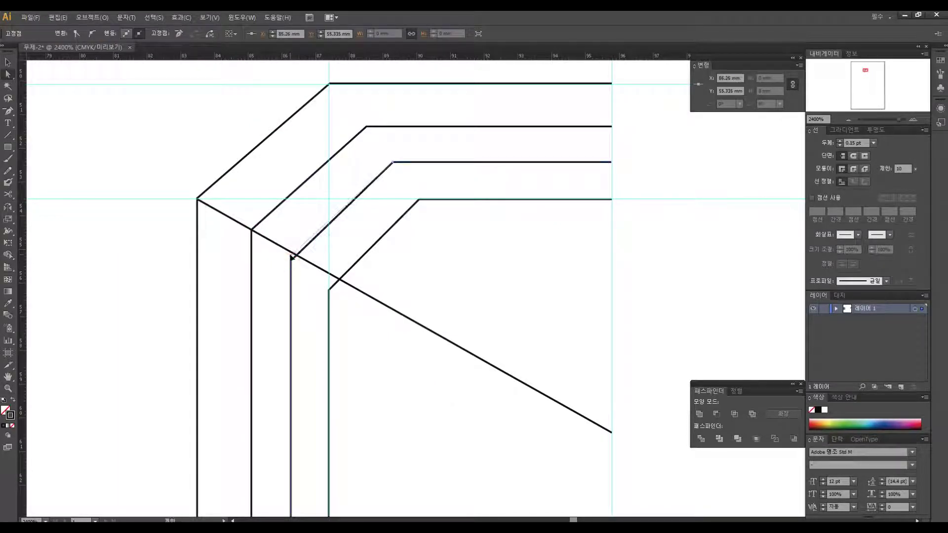
left_click(329, 291)
left_click_drag(329, 290, 329, 274)
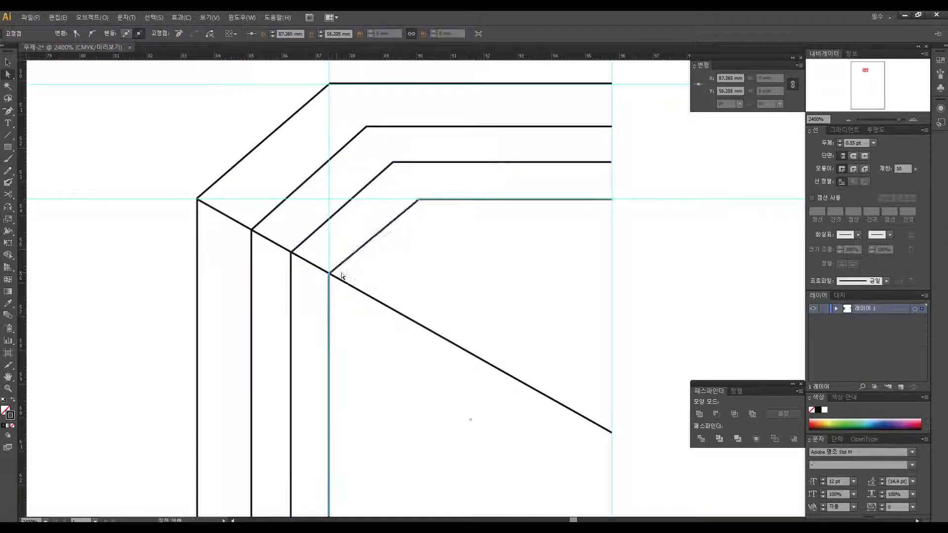
left_click(472, 252)
- Draw a second diagonal from the outer outline's upper bevel corner to the first diagonal's end on the centre guide
left_click_drag(472, 252, 330, 275)
left_click(7, 134)
left_click_drag(209, 147, 469, 455)
left_click_drag(348, 249, 395, 320)
- Align the upper bevel anchors of the inner outlines with the second diagonal line
key("a")
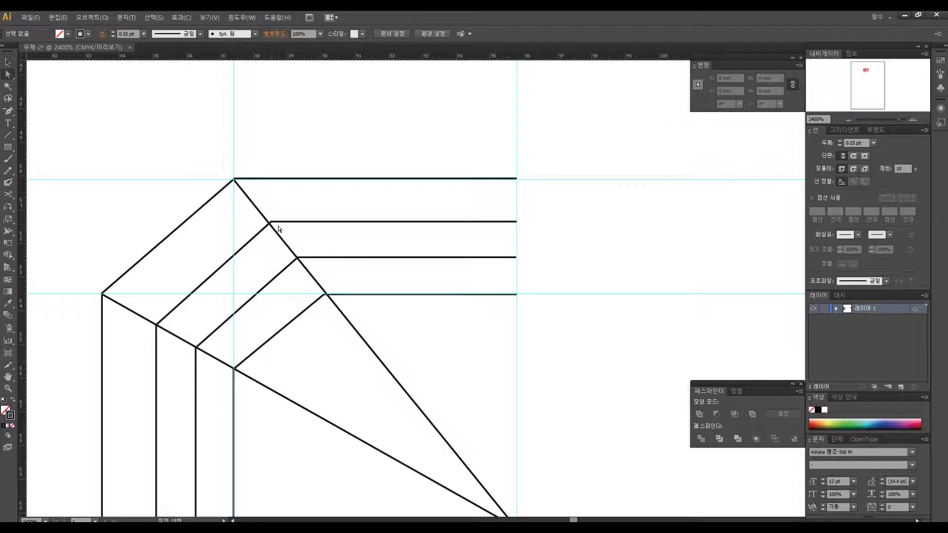
left_click(271, 222)
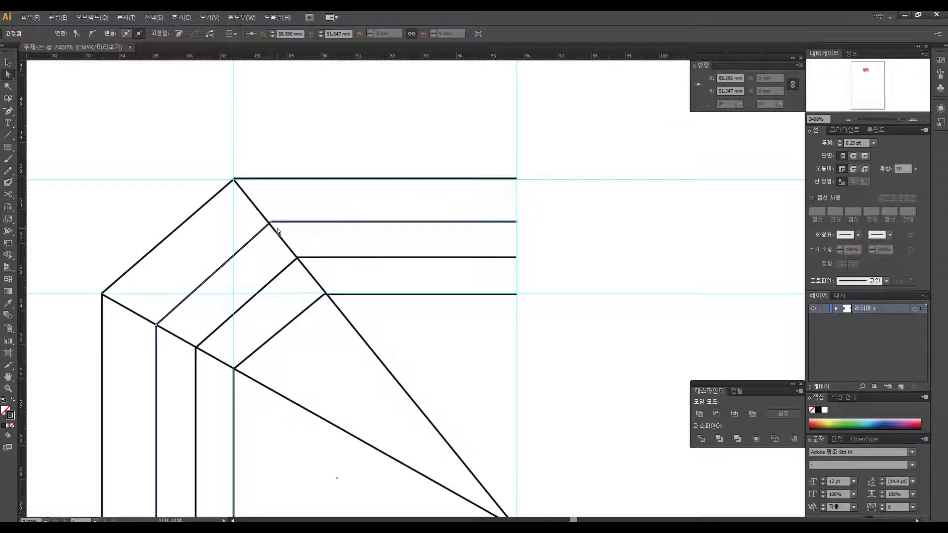
left_click_drag(270, 223, 267, 221)
left_click(302, 260)
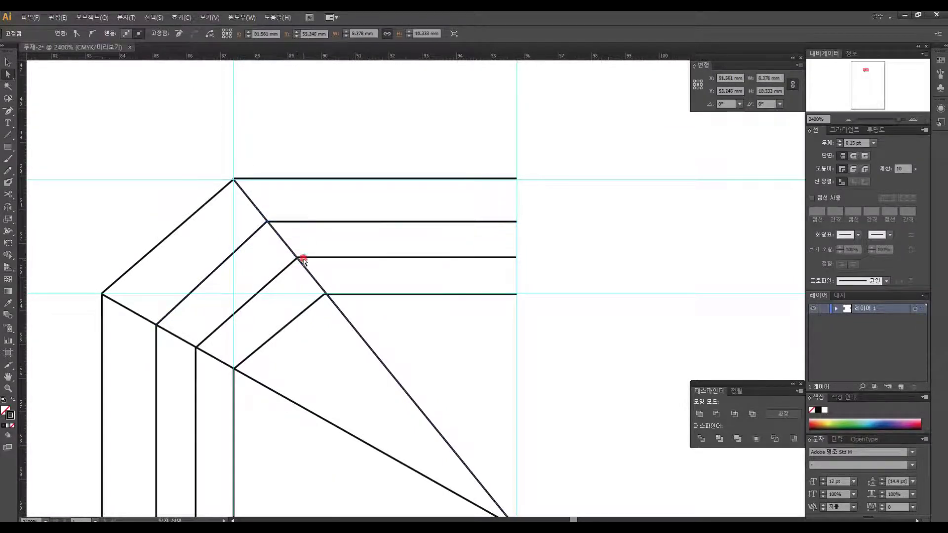
left_click(324, 295)
left_click_drag(324, 294, 326, 294)
left_click(364, 305)
- Cut both diagonal lines with the Scissors tool where they meet the innermost outline's bevel corners
mouse_move(411, 354)
left_mouse_down()
mouse_move(450, 290)
mouse_move(338, 299)
left_mouse_up()
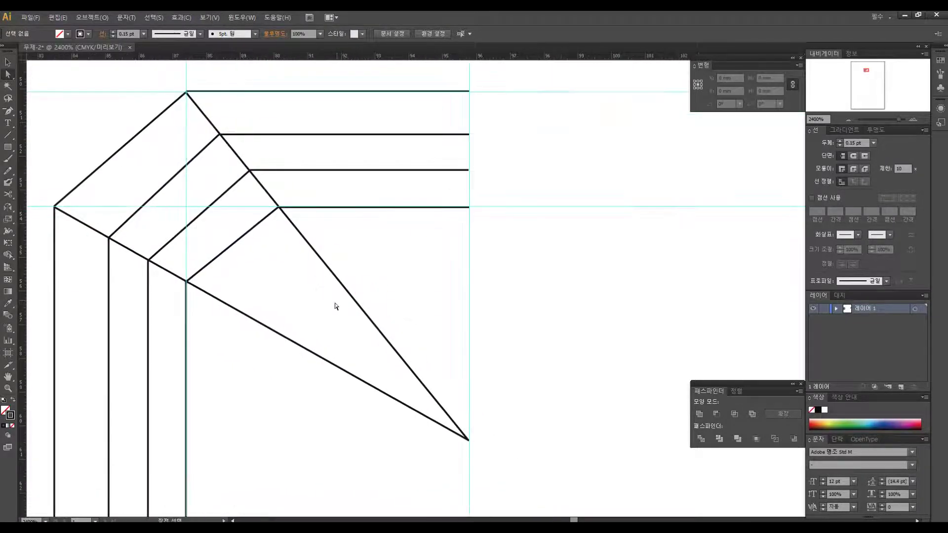
key("c")
left_click(187, 282)
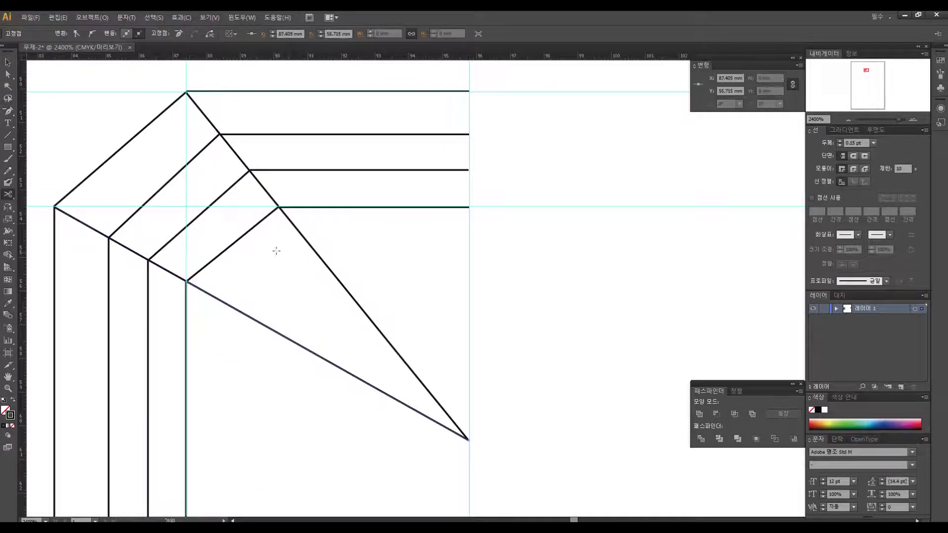
left_click(286, 215, "ctrl")
left_click(280, 207)
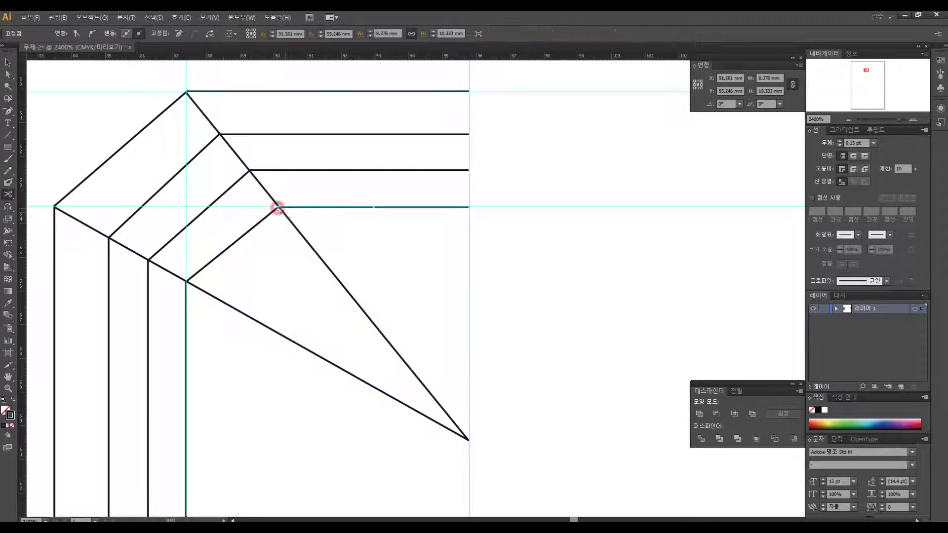
left_click(279, 208)
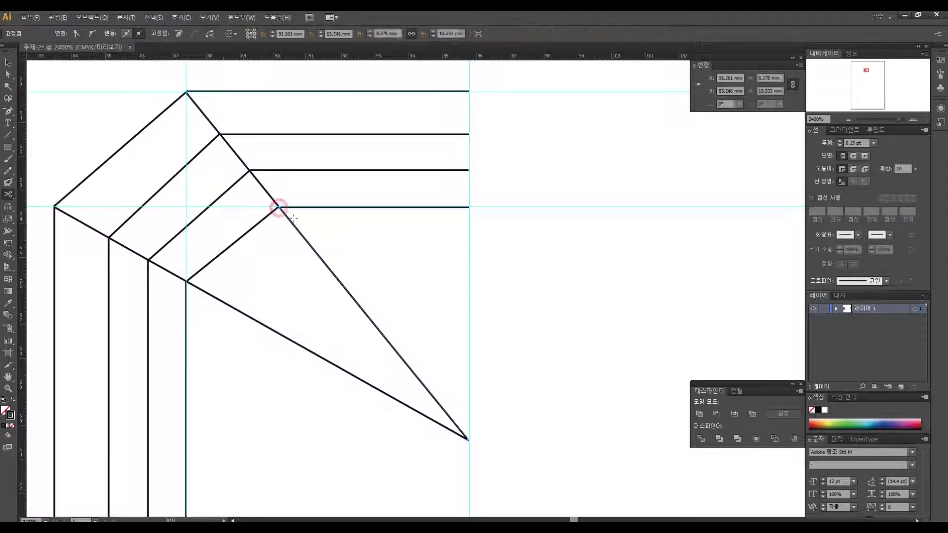
- Set the stroke of the two diagonal segments inside the innermost outline to dark grey
key("v")
left_click(275, 331)
left_click(318, 254, "shift")
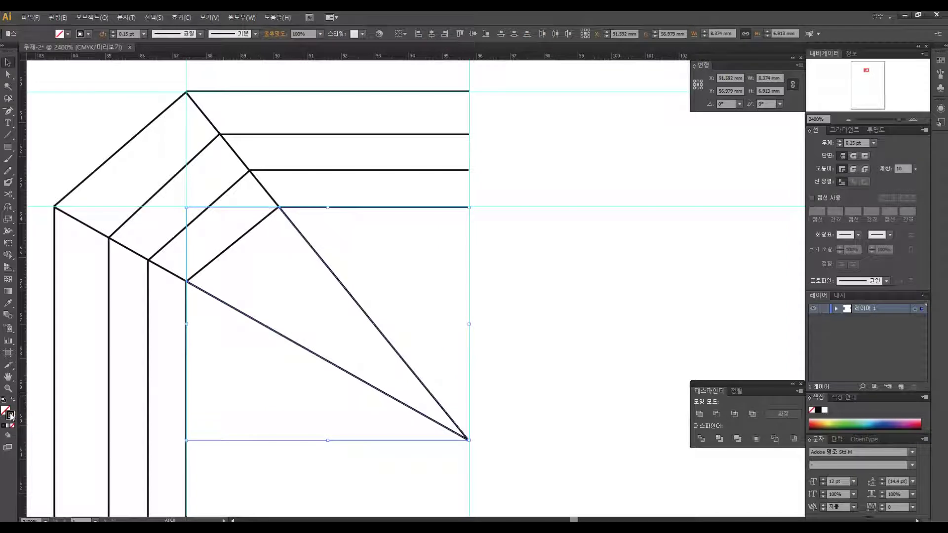
left_click_drag(573, 289, 561, 341)
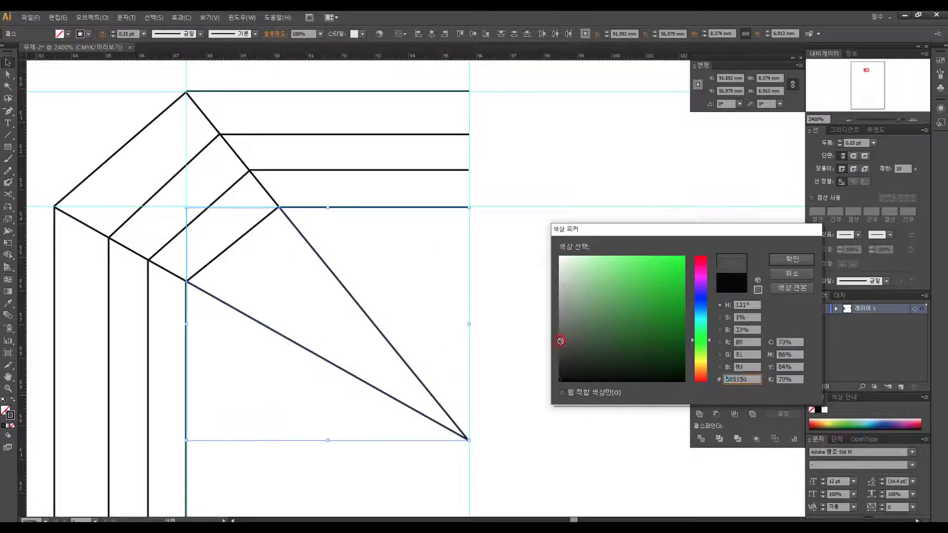
left_click(778, 260)
left_click(616, 273)
- Reflect a copy of the whole quarter drawing across the vertical centre guide to form the gem's upper half
key("z")
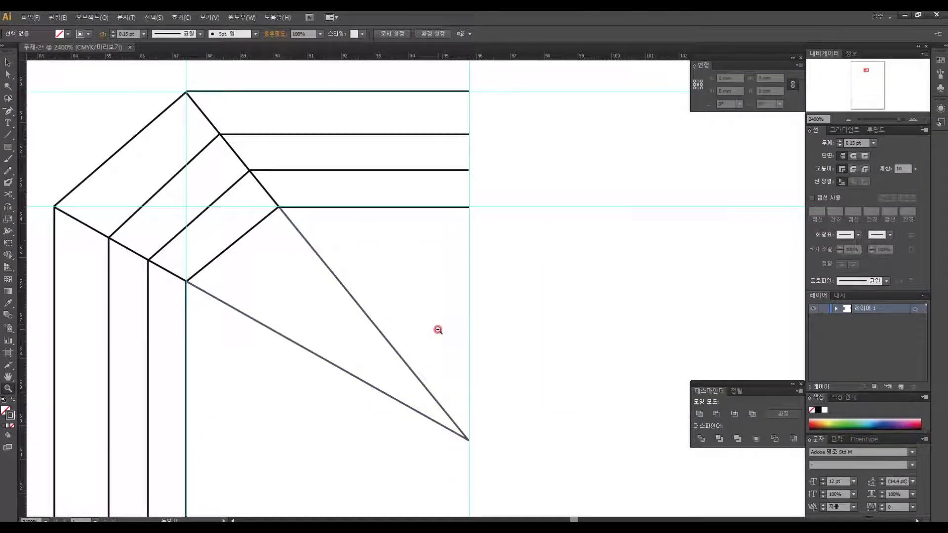
left_click(438, 330, "alt")
left_click_drag(553, 318, 426, 310)
key("v")
left_click_drag(132, 116, 352, 319)
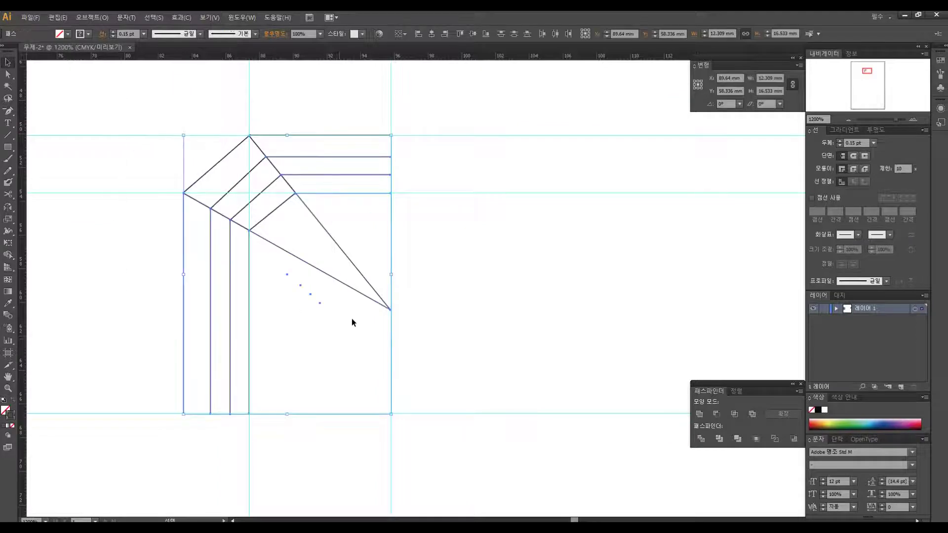
key("o")
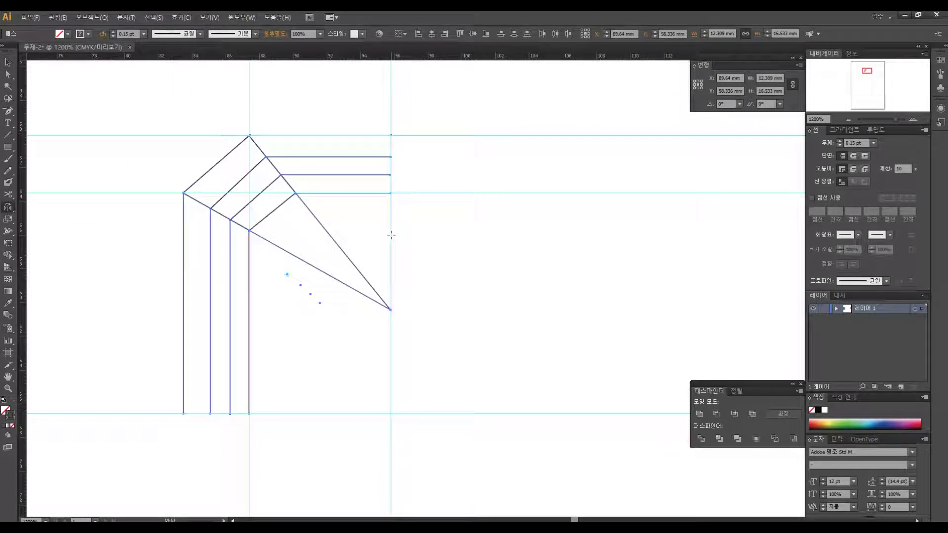
left_click_drag(316, 224, 413, 252)
key("v")
left_click(425, 211)
- Join the two halves of the outer outline's upper edge at the vertical centre guide
key("z")
left_click_drag(323, 180, 427, 216)
key("a")
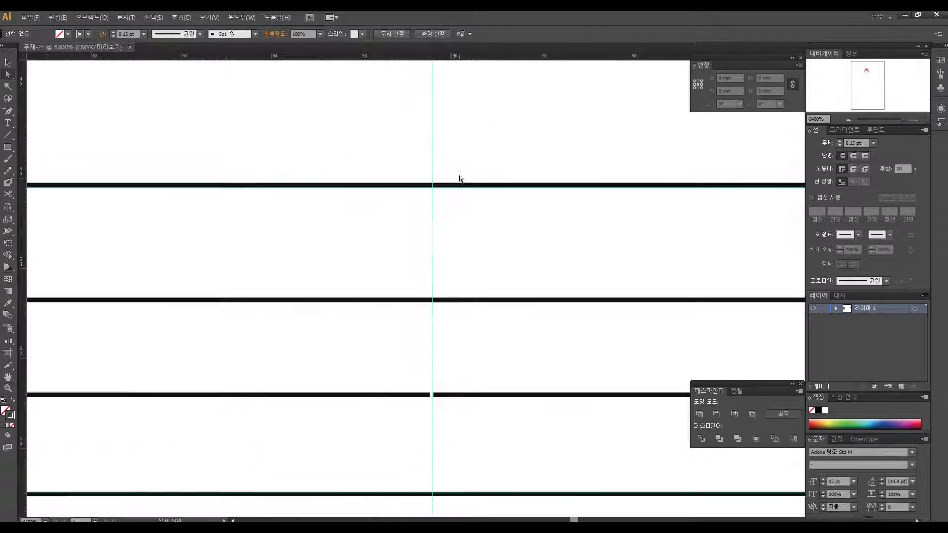
left_click(431, 396)
left_click(500, 168)
left_click_drag(432, 185, 444, 186)
key("p")
left_click(444, 185)
left_click(432, 186)
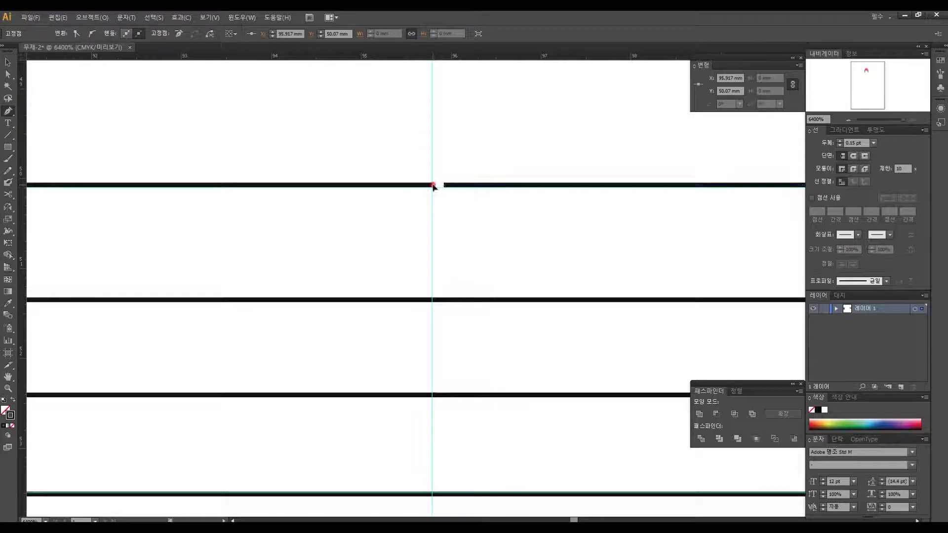
left_click(482, 161, "ctrl")
- Reflect a copy of the upper half across the horizontal centre guide to complete the gem's line drawing
key("z")
left_click(499, 300, "alt")
left_click(514, 342, "alt")
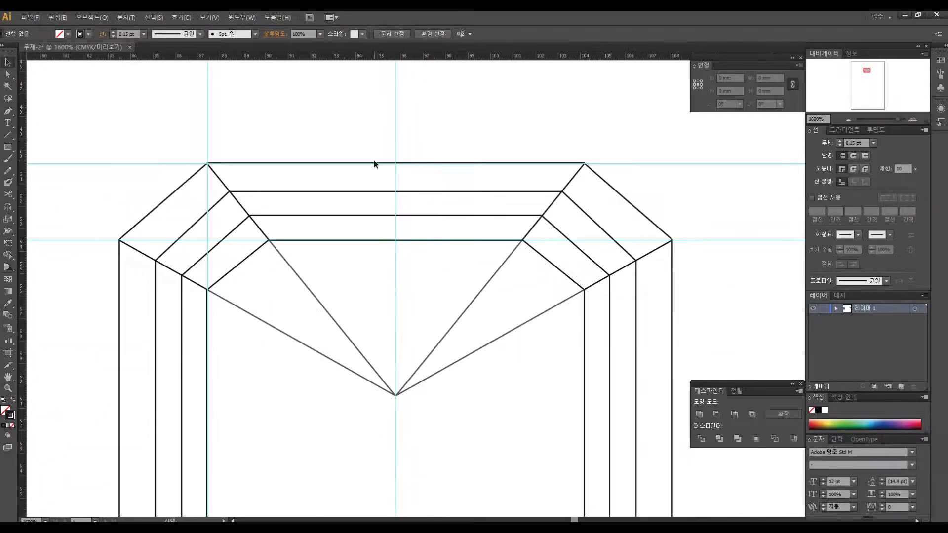
left_click(488, 332, "alt")
key("v")
left_click_drag(239, 148, 611, 398)
key("r")
left_click_drag(483, 360, 350, 360)
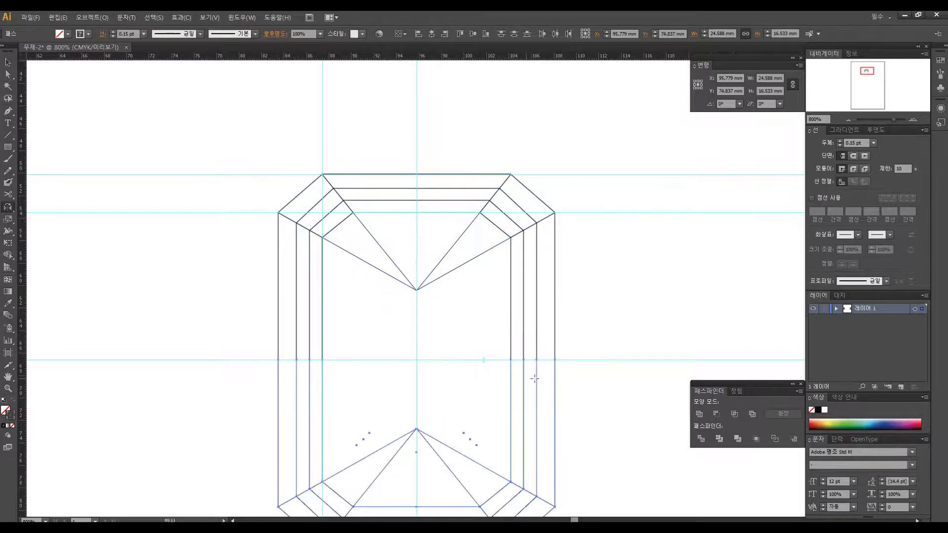
left_click(239, 323, "ctrl")
- Join the open ends of the outer outline's left side at the horizontal centre guide
key("z")
left_click_drag(239, 323, 558, 400)
left_click(307, 284)
left_click(247, 277)
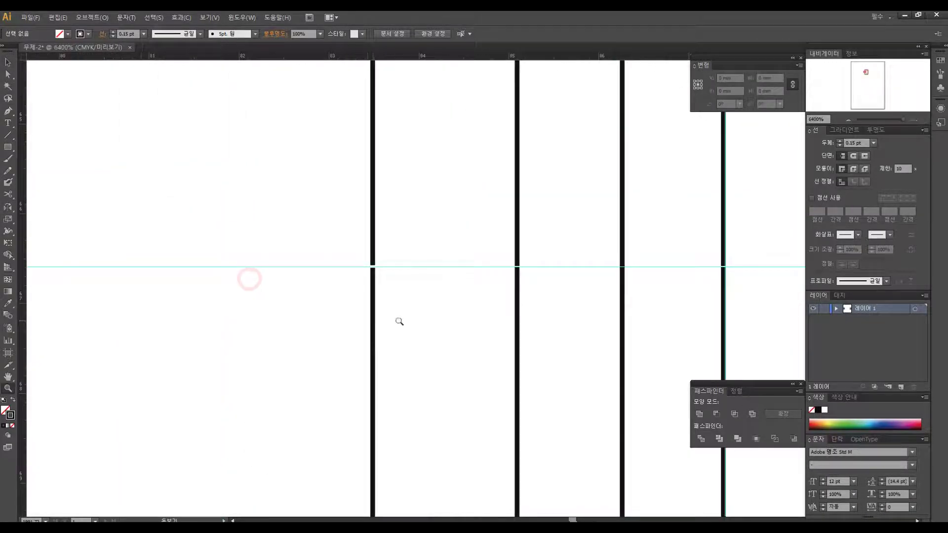
key("p")
left_click(372, 267)
left_click(373, 267)
key("v")
key("ctrl+shift+a")
- Join the open ends of the outer outline's right side at the horizontal centre guide
key("z")
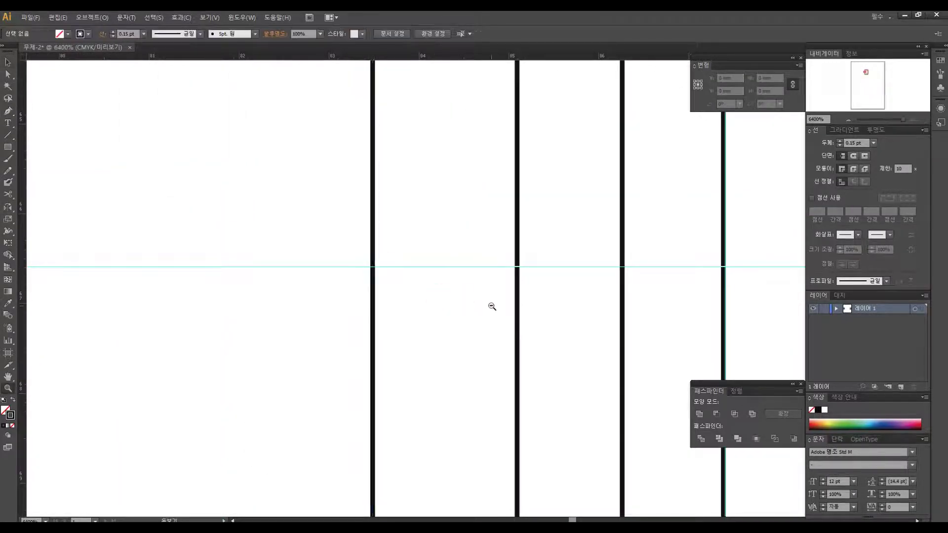
left_click(495, 307, "alt")
left_click(495, 307, "alt")
left_click_drag(582, 281, 364, 287)
left_click_drag(382, 224, 318, 274)
key("p")
left_click(395, 314)
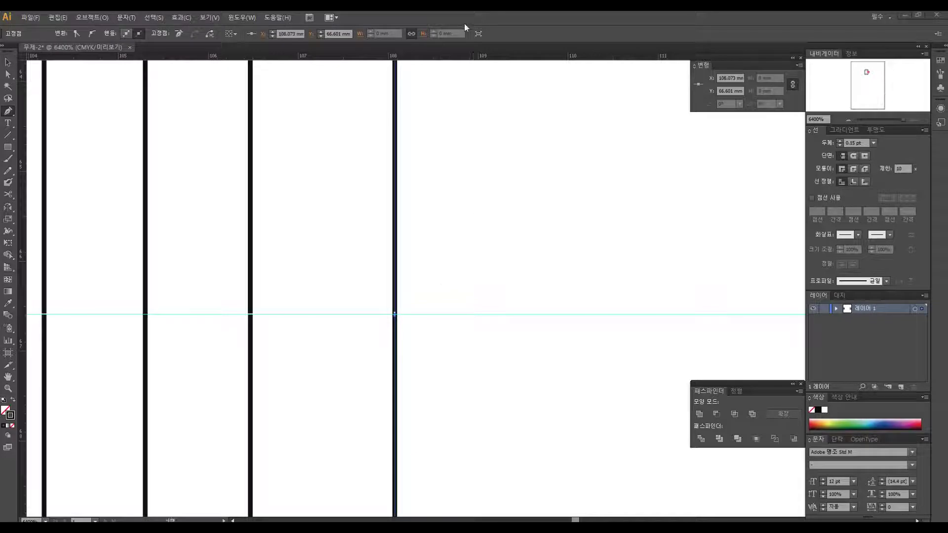
key("z")
left_click(421, 328, "alt")
left_click(422, 328, "alt")
left_click(425, 327, "alt")
left_click(443, 324, "alt")
left_click(442, 324, "alt")
left_click(443, 323, "alt")
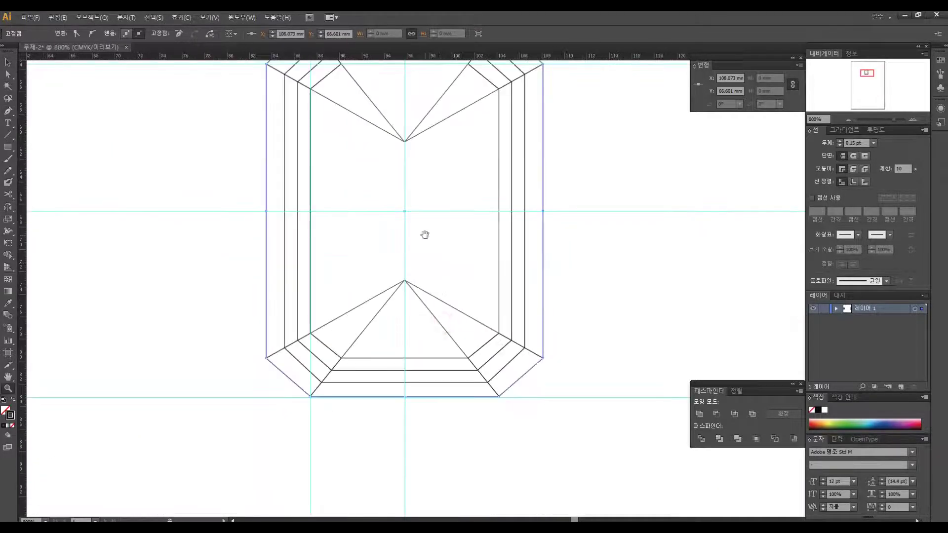
- Draw a vertical line along the centre guide connecting the upper and lower points where the diagonals meet
left_click_drag(427, 211, 416, 282)
left_click_drag(352, 282, 439, 196)
left_click(465, 153, "alt")
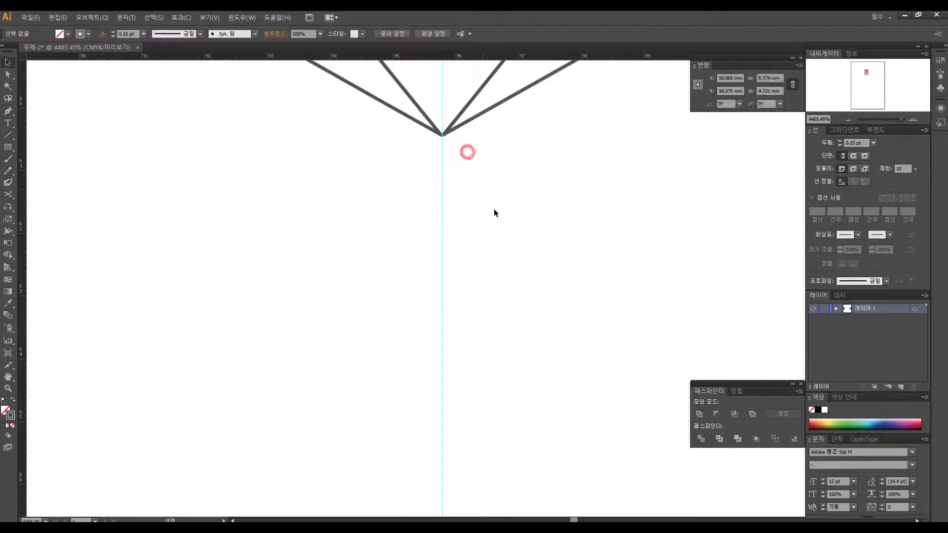
left_click_drag(497, 363, 436, 157)
left_click(459, 233, "alt")
left_click_drag(486, 311, 457, 269)
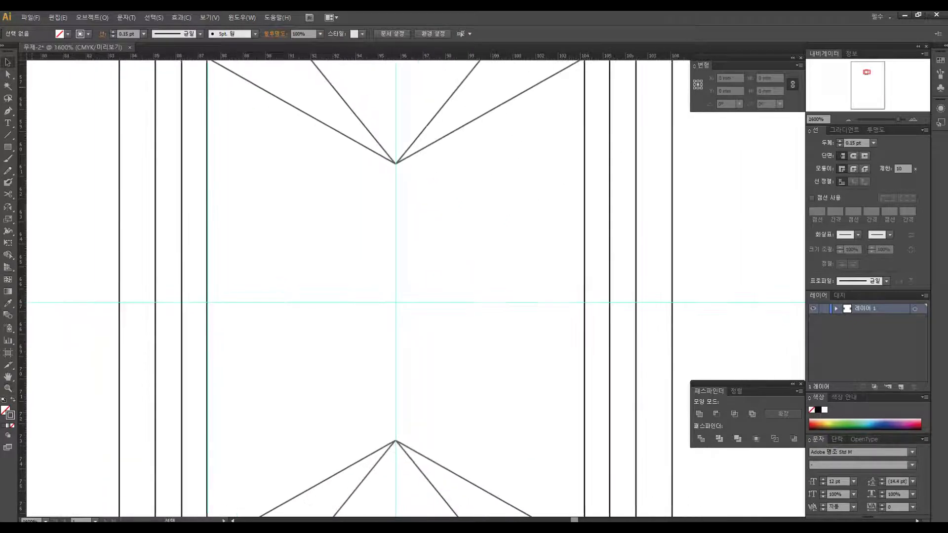
left_click(8, 135)
left_click_drag(395, 163, 396, 440)
key("v")
left_click(499, 262, "alt")
left_click_drag(488, 284, 476, 241)
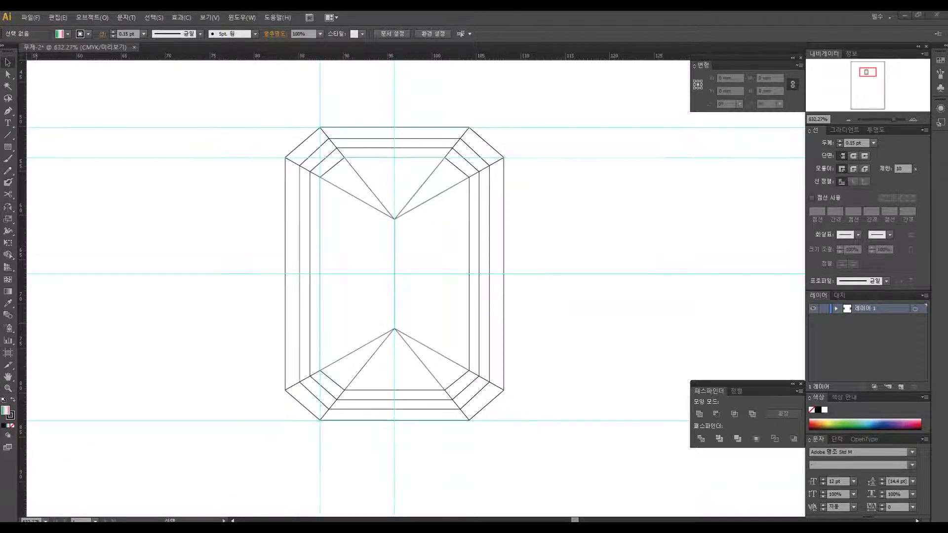
- Fill the outer outline with the green-white-pink linear gradient and send it behind the facet lines
left_click(311, 137)
left_click(8, 427)
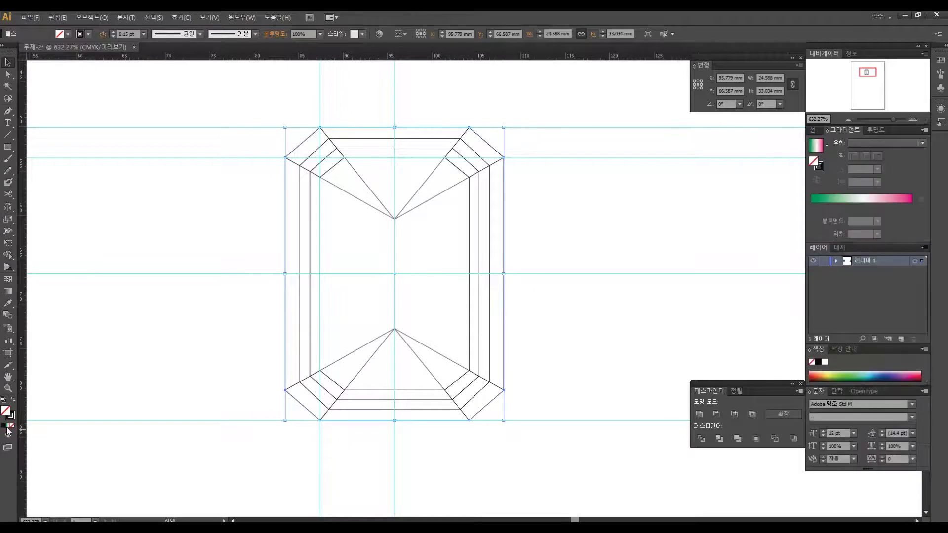
left_click(7, 429)
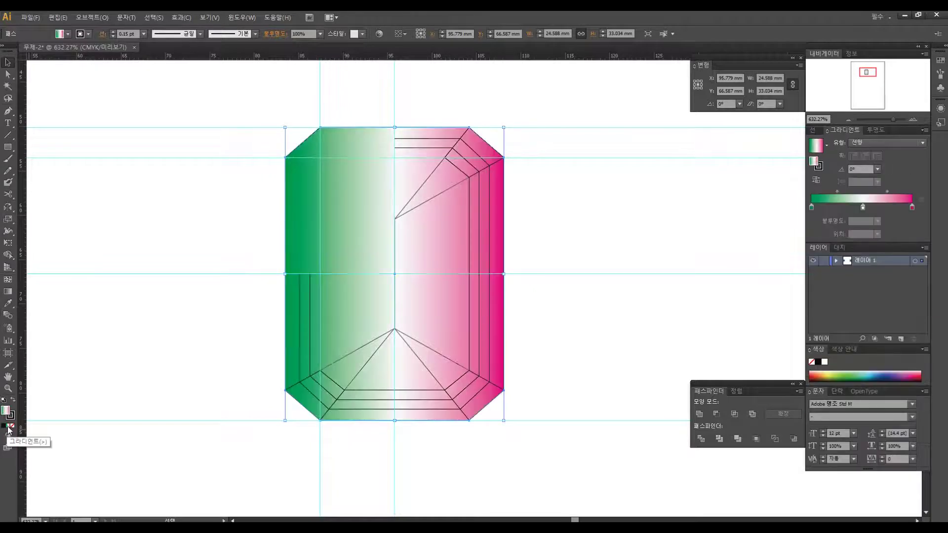
right_click(496, 228)
mouse_move(553, 369)
left_click(643, 401)
- Turn the gradient to -90° so it runs vertically from green at the gem's upper edge to pink at the lower edge
left_click(7, 295)
left_click_drag(359, 472, 301, 474)
left_click_drag(394, 440, 396, 290)
mouse_move(399, 345)
left_mouse_down()
mouse_move(386, 450)
mouse_move(393, 450)
mouse_move(395, 429)
left_mouse_up()
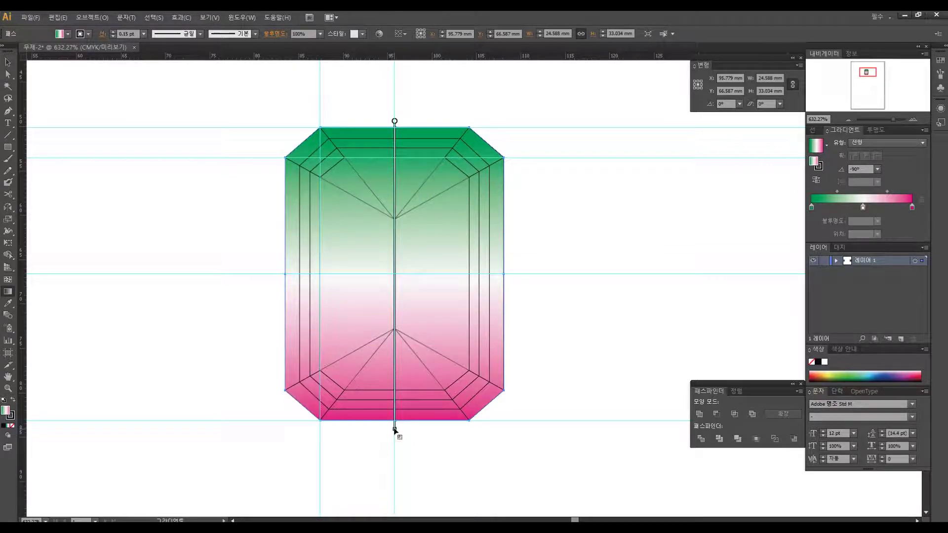
- Extend the gradient's start and end beyond the gem's upper and lower edges, keeping the white band near the middle
left_click_drag(395, 429, 394, 461)
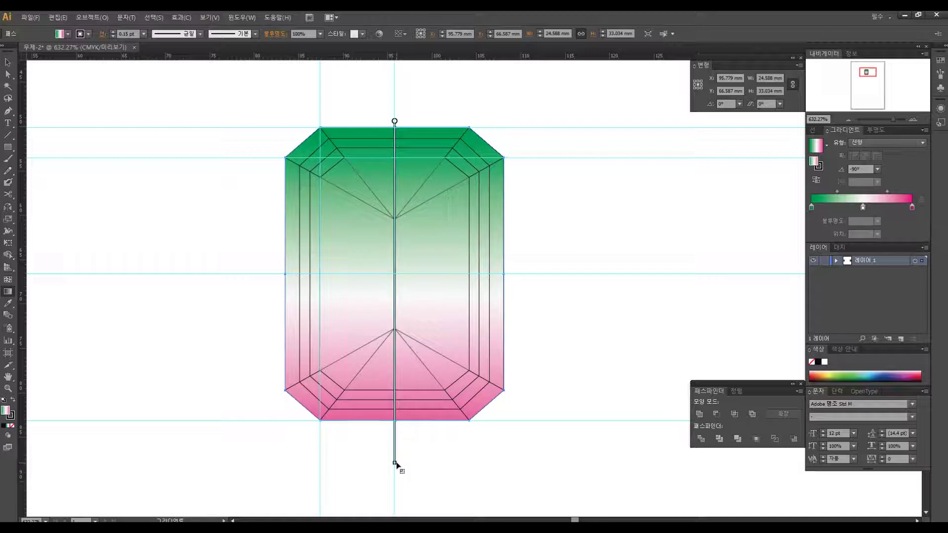
left_click_drag(394, 121, 394, 103)
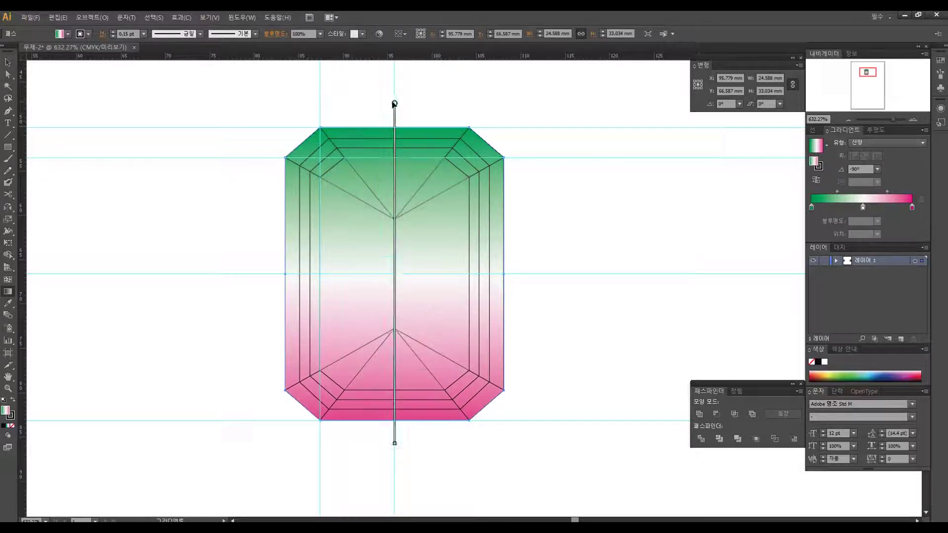
left_click_drag(395, 446, 396, 458)
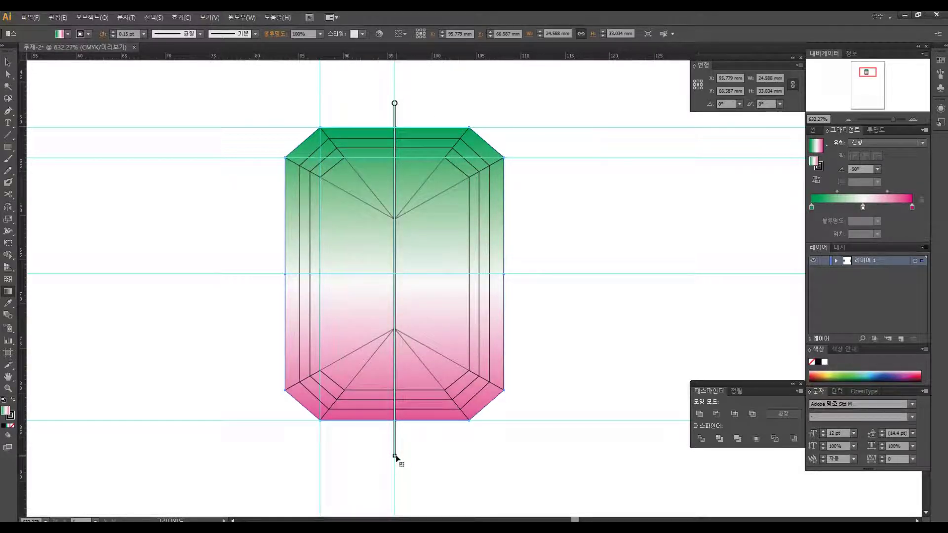
mouse_move(398, 317)
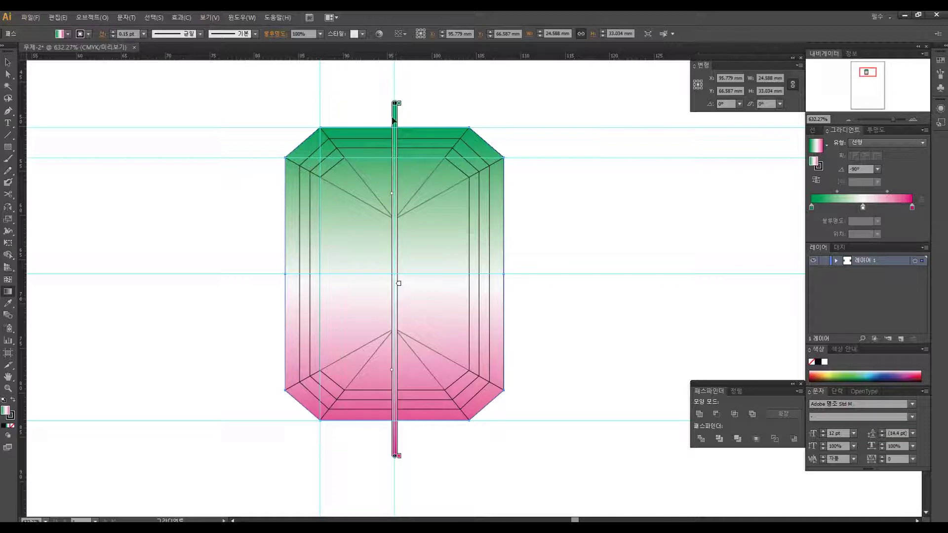
left_click_drag(396, 118, 395, 107)
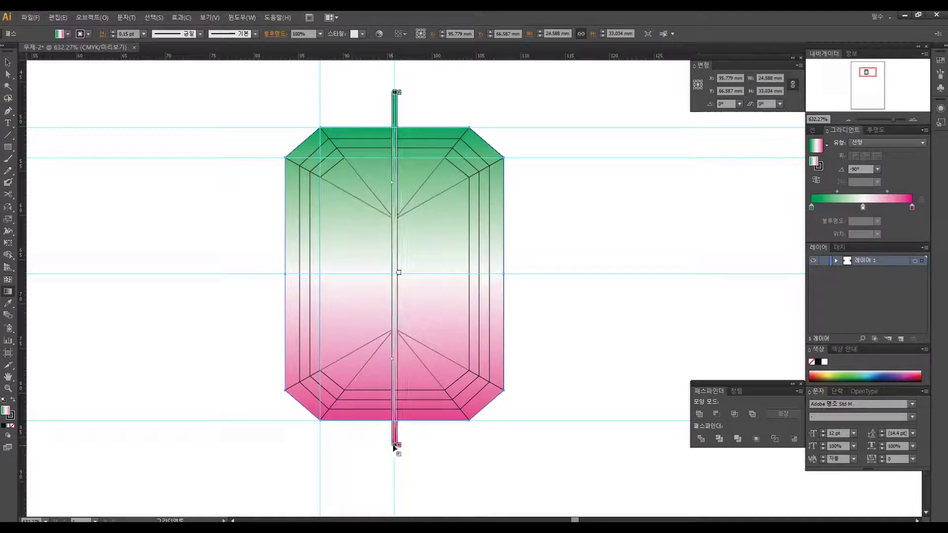
left_click_drag(394, 446, 395, 456)
key("v")
left_click(154, 123)
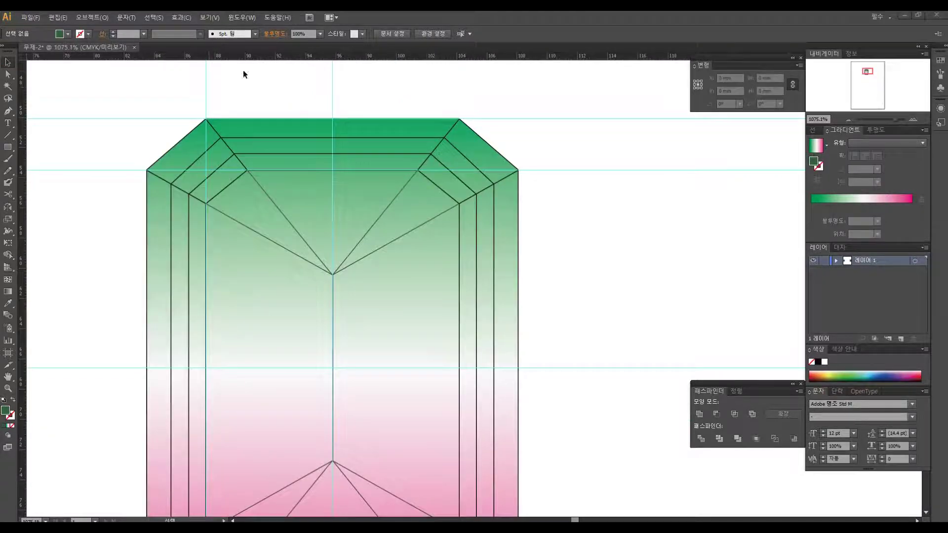
- Draw a dark green facet shape without stroke over the gem's upper strip between the second and third outlines
left_click(394, 101)
key("z")
left_click_drag(196, 98, 524, 301)
key("p")
left_click(158, 163)
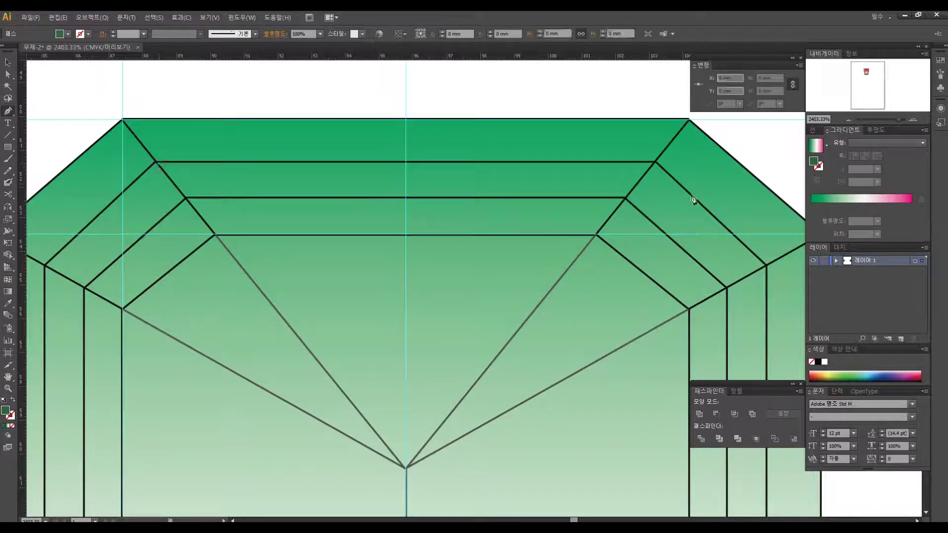
left_click(654, 164)
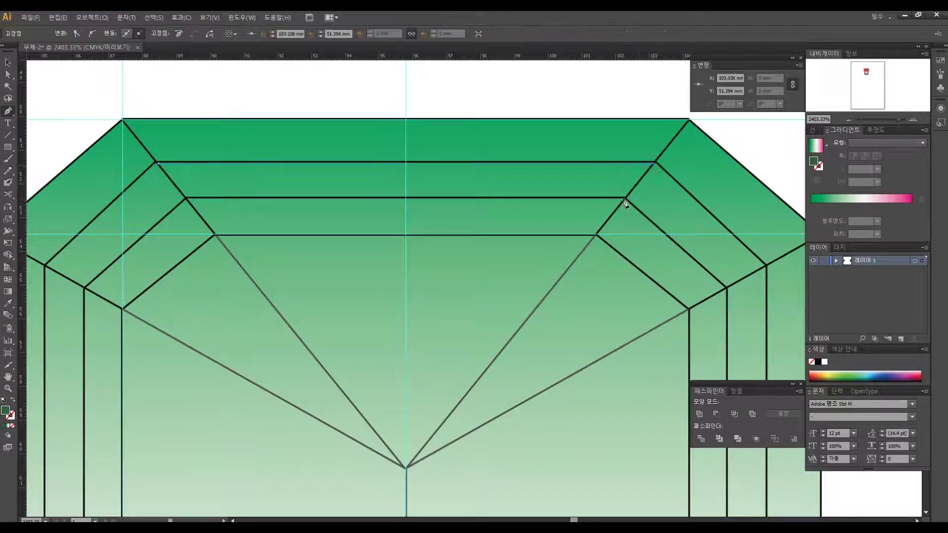
left_click(625, 198)
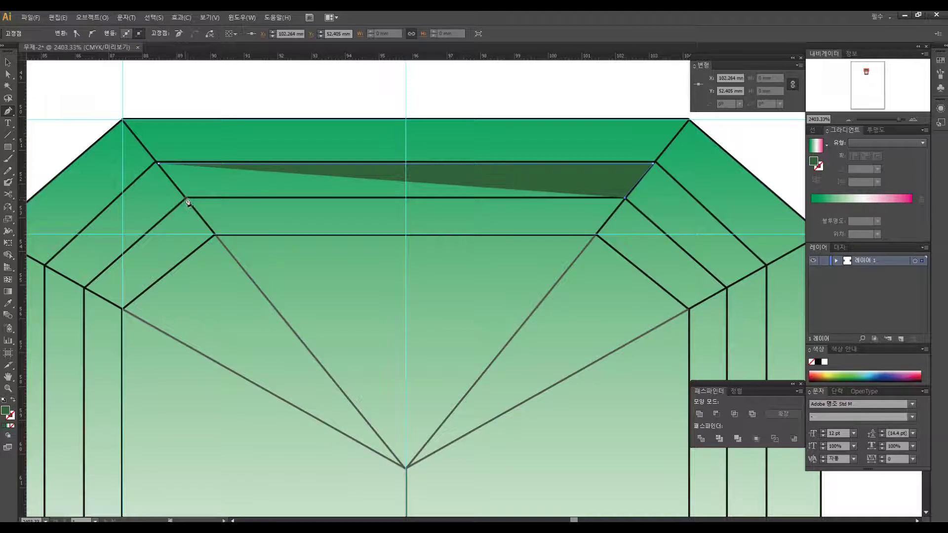
left_click(186, 198)
left_click(159, 164)
key("a")
left_click(207, 89)
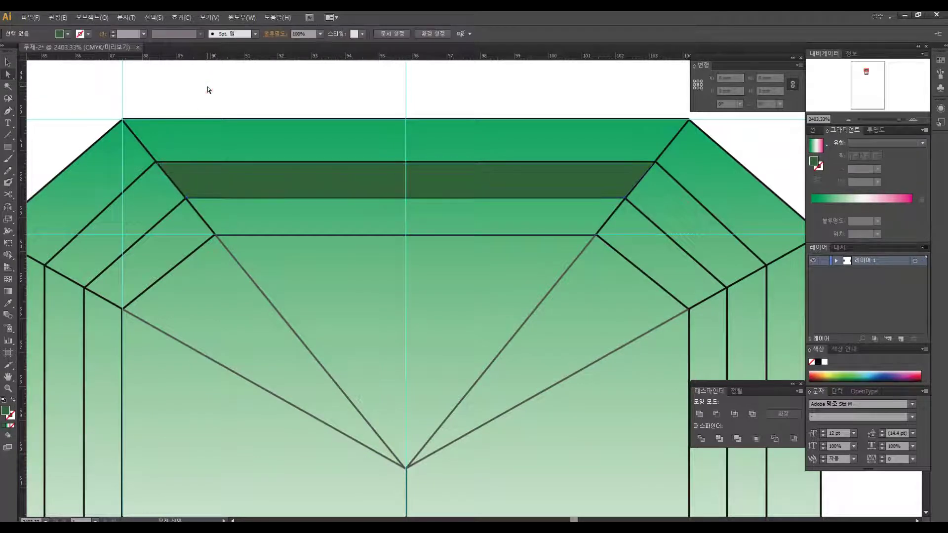
left_click(434, 97)
- Draw a dark green facet without stroke in the gem's upper-right corner, between the third and innermost outlines
left_click_drag(583, 234, 444, 251)
key("p")
left_click(423, 199)
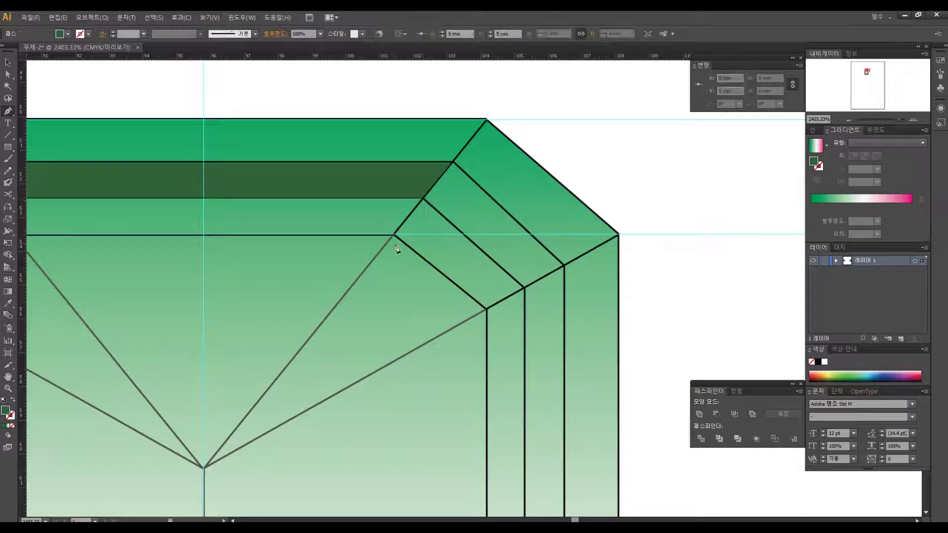
left_click(395, 234)
left_click(487, 310)
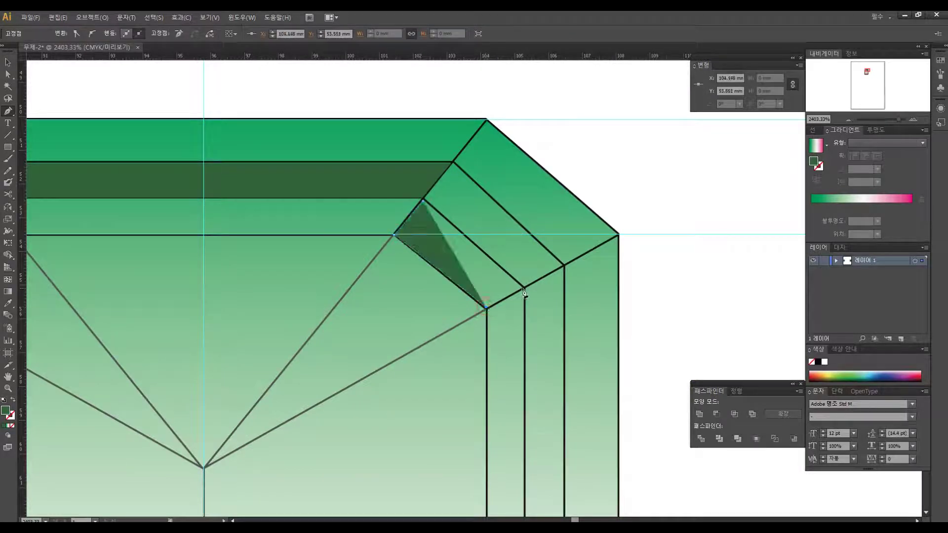
left_click(524, 287)
left_click(423, 200)
key("a")
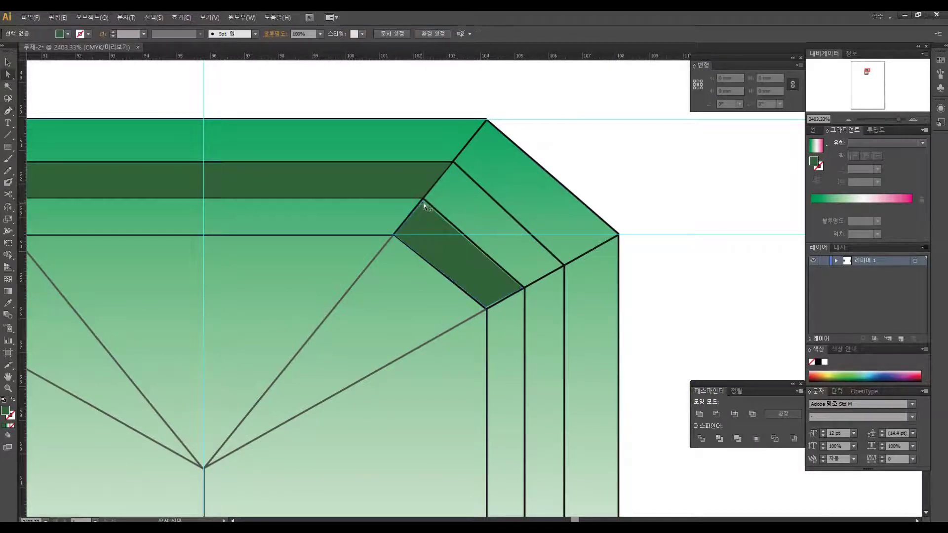
left_click(636, 175)
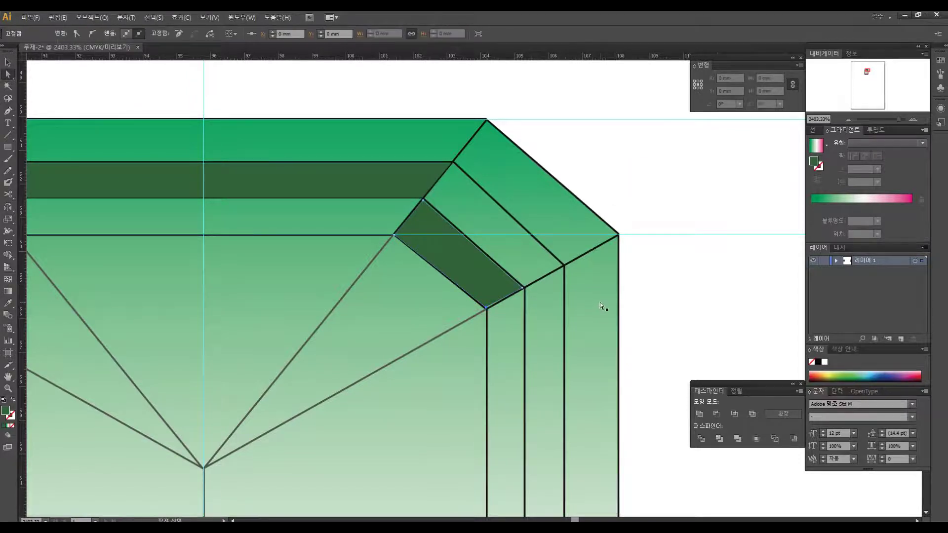
- Draw a dark green triangular facet from the innermost outline's upper-left corner edge to the upper center point, aligning its corners with the lines
scroll(380, 260, "left", 10)
scroll(387, 255, "down", 2)
scroll(413, 267, "down", 1)
key("p")
left_click(275, 188)
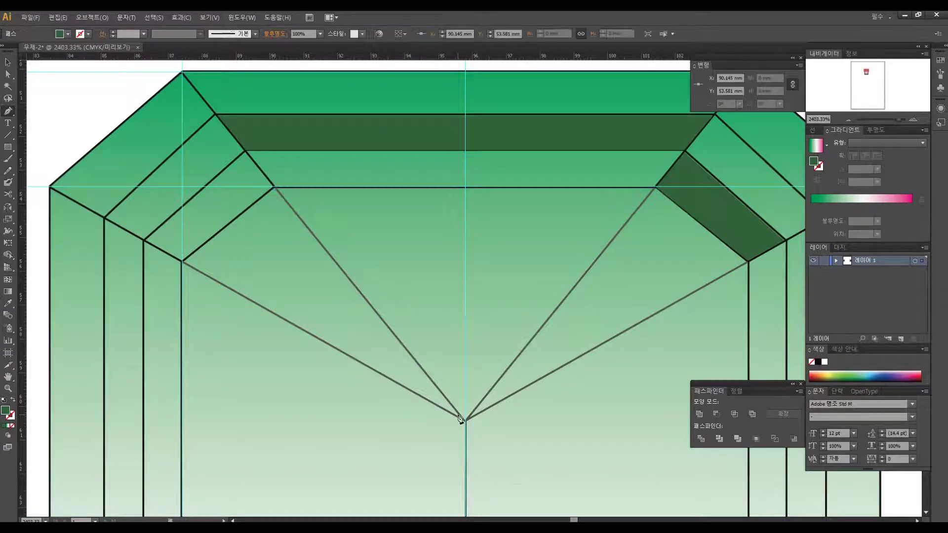
left_click(465, 420)
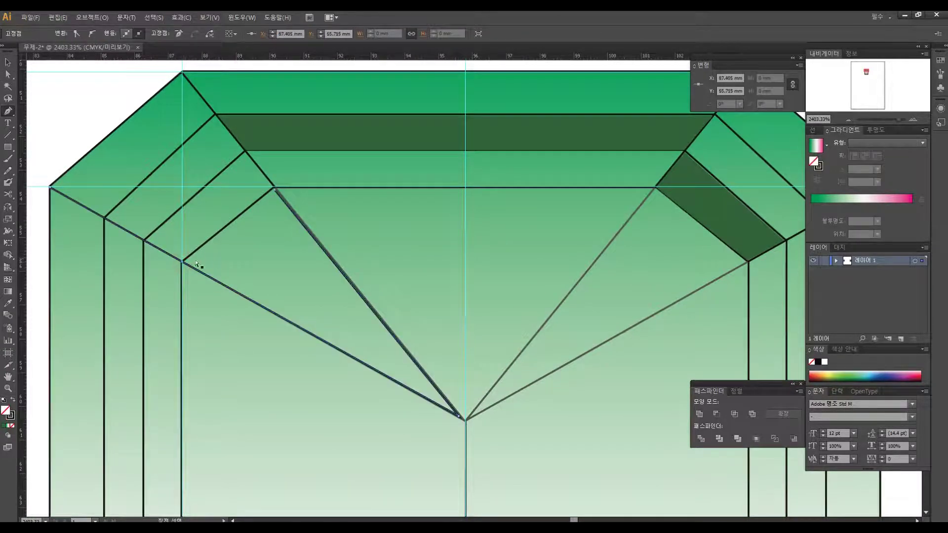
left_click(182, 261)
left_click(275, 188)
key("a")
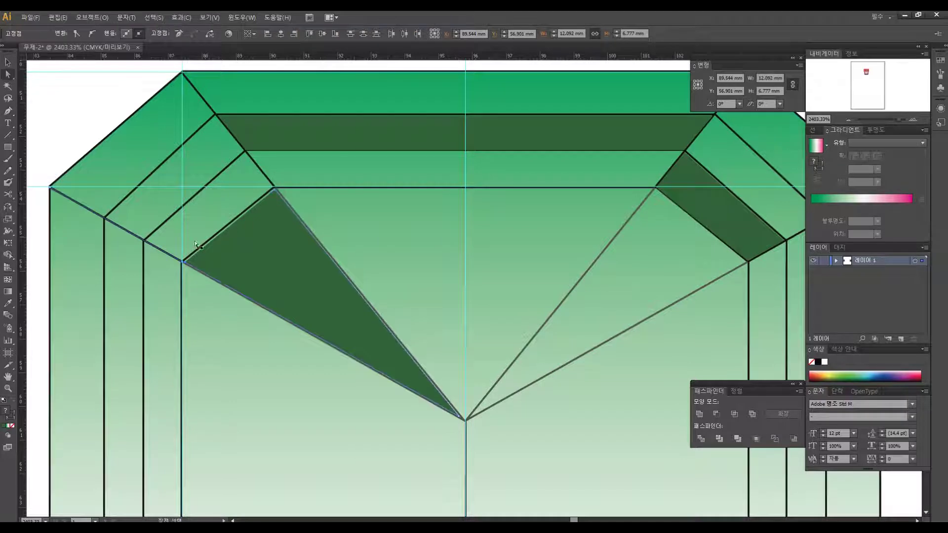
left_click(185, 265)
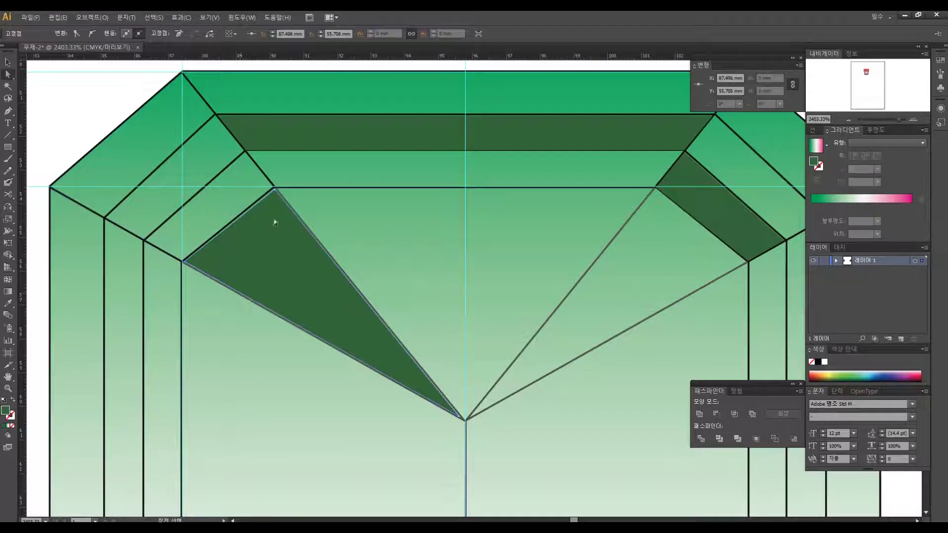
left_click(275, 189)
left_click(106, 89)
- Draw a dark grey-green facet without stroke in the gem's upper-left corner, between the second and third outlines
key("z")
left_click(493, 297, "alt")
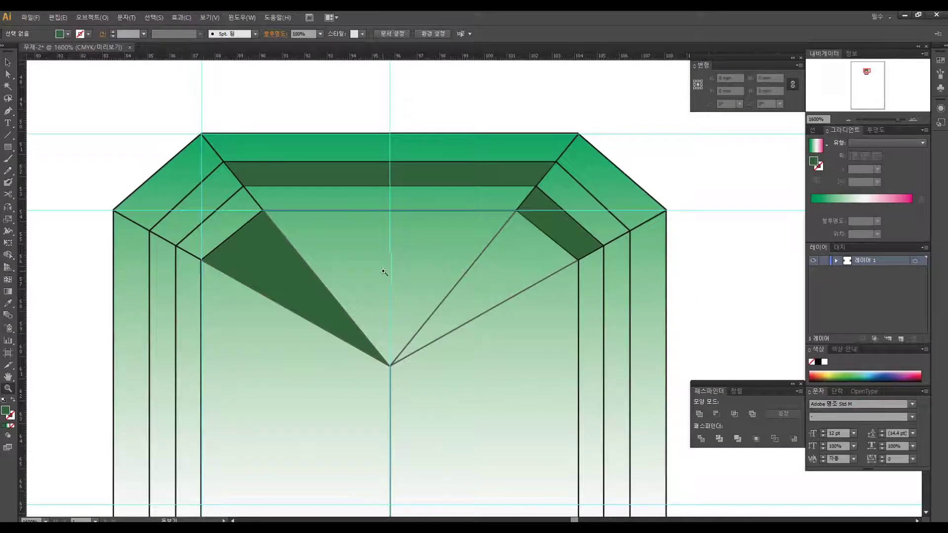
left_click(383, 271)
left_click(315, 272, "ctrl+alt")
left_click(334, 122)
left_click_drag(480, 213, 336, 161)
key("p")
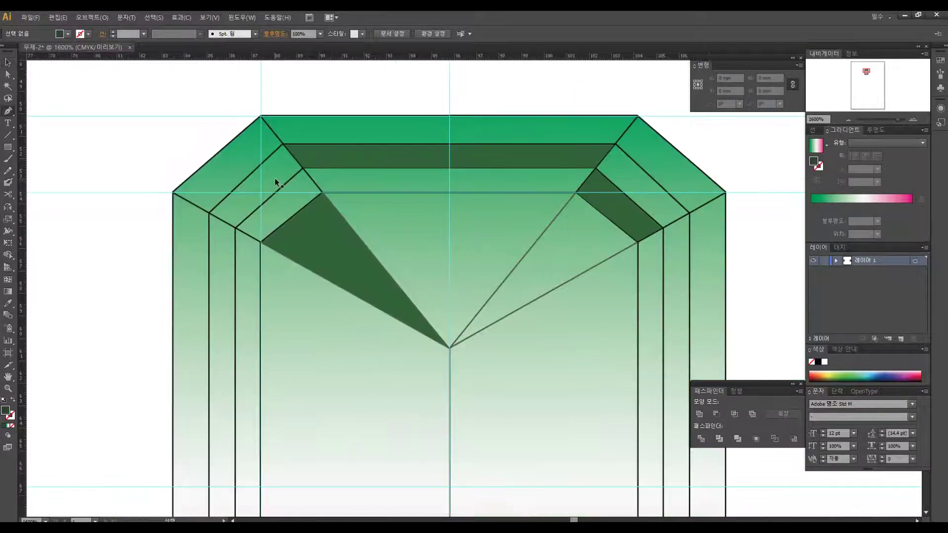
left_click(209, 214)
left_click(282, 145)
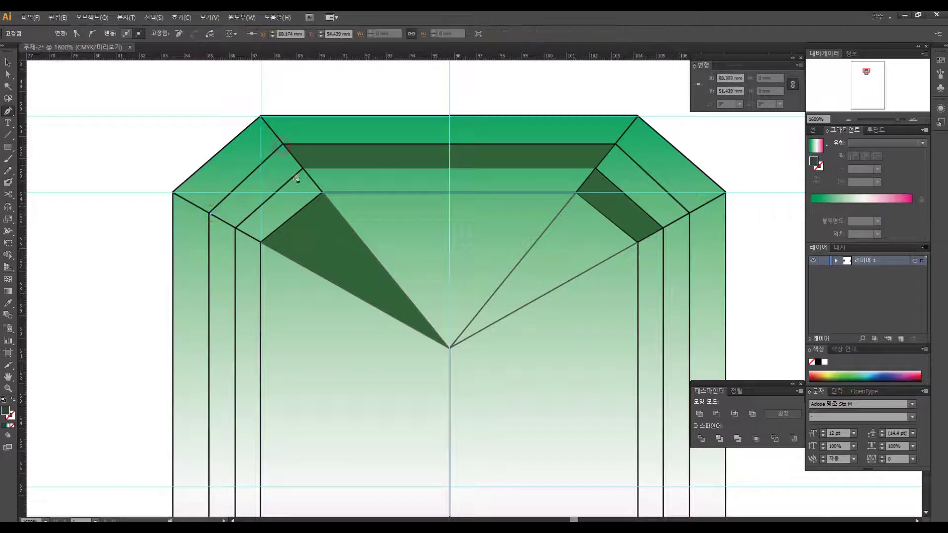
left_click(301, 169)
left_click(235, 227)
left_click(209, 213)
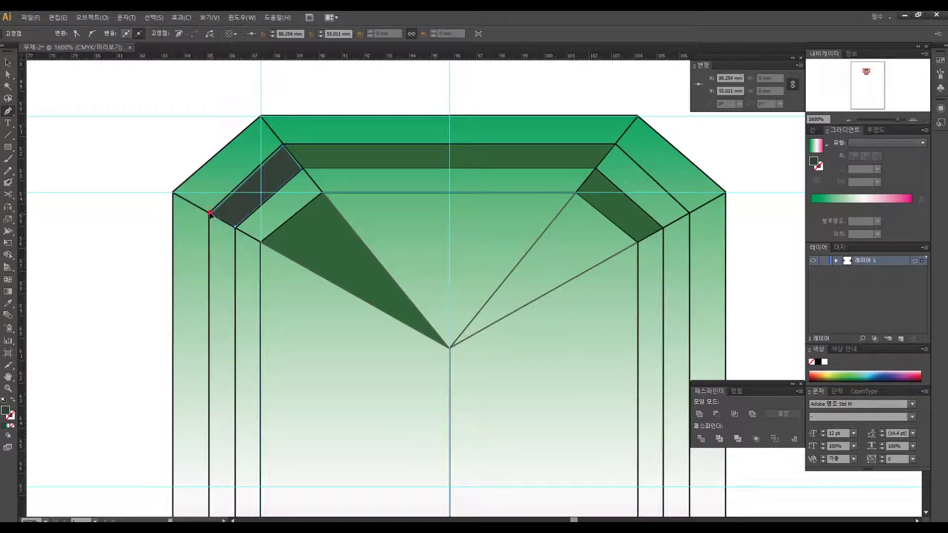
left_click(211, 214)
key("v")
left_click(169, 154)
- Align the dark grey-green facet's corner points exactly with the surrounding line intersections
key("z")
left_click(283, 195)
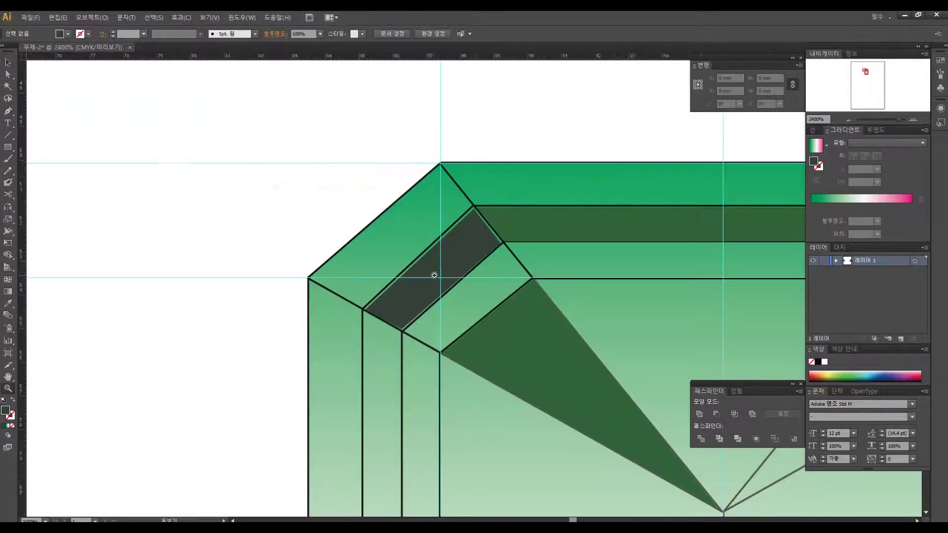
left_click(430, 273)
key("a")
left_click(527, 195)
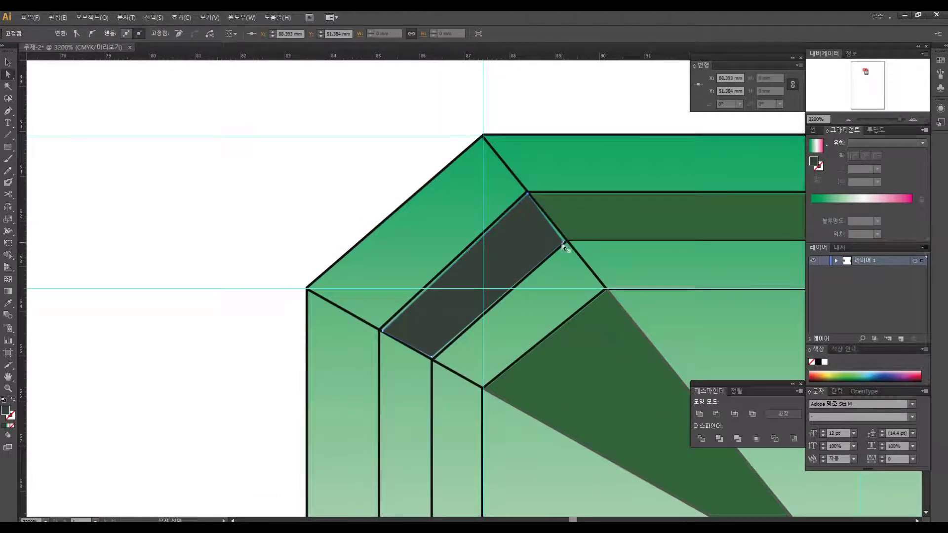
left_click_drag(567, 242, 566, 241)
left_click_drag(382, 333, 381, 330)
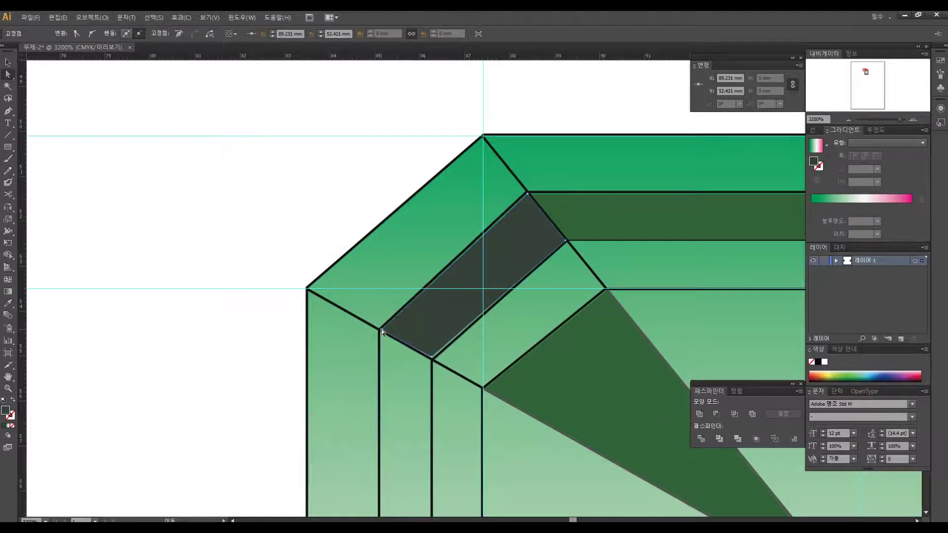
left_click_drag(432, 358, 432, 360)
left_click(284, 162)
- Draw a medium green facet without stroke in the gem's upper-right corner, between the second and third outlines
key("z")
left_click(589, 284, "alt")
left_click(589, 284, "alt")
left_click(589, 284, "alt")
left_click_drag(556, 324, 444, 216)
left_click(377, 231)
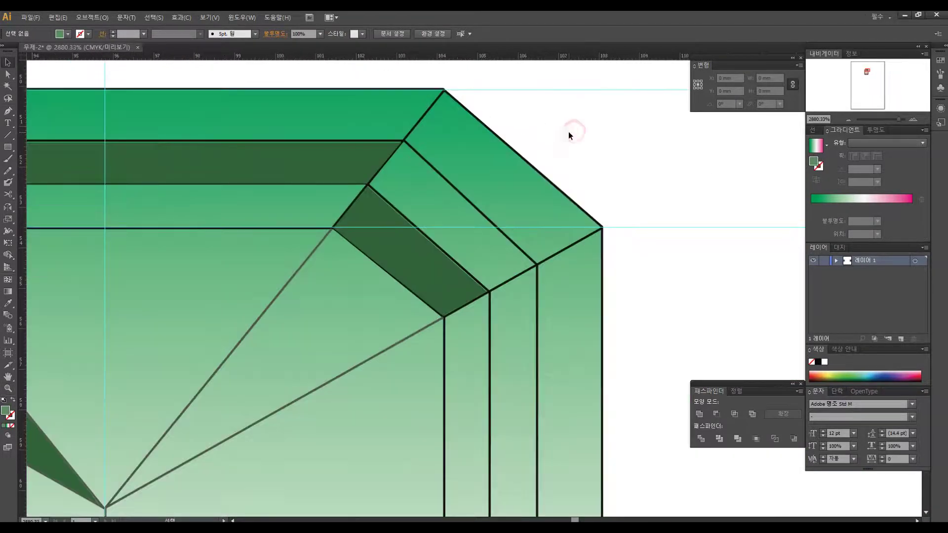
key("p")
left_click(403, 142)
left_click(369, 185)
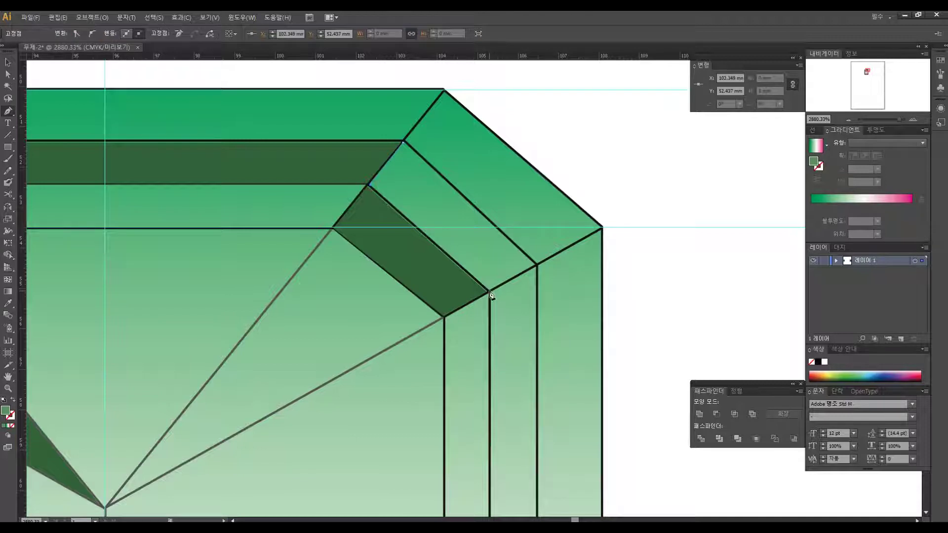
left_click(490, 292)
left_click(536, 264)
left_click(403, 143)
key("a")
left_click(612, 141)
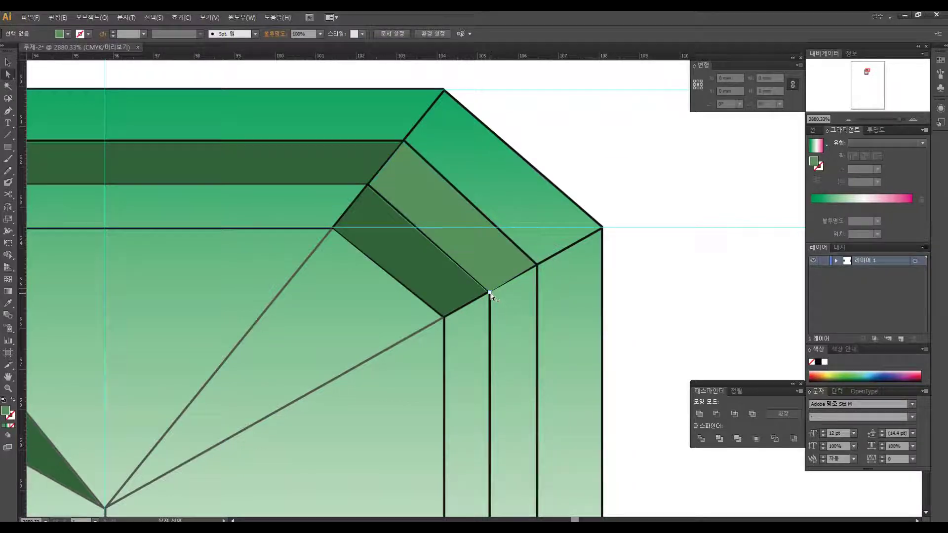
- Draw a pale green facet without stroke in the gem's upper-left corner, between the third and innermost outlines
key("z")
left_click(440, 280, "alt")
left_click(439, 278, "alt")
left_click_drag(435, 321, 441, 255)
left_click(418, 263)
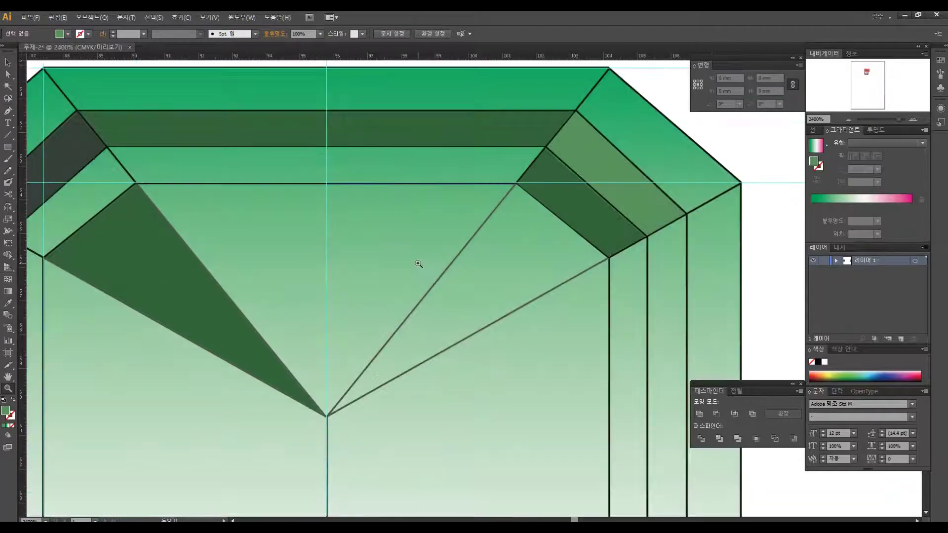
scroll(372, 247, "left", 3)
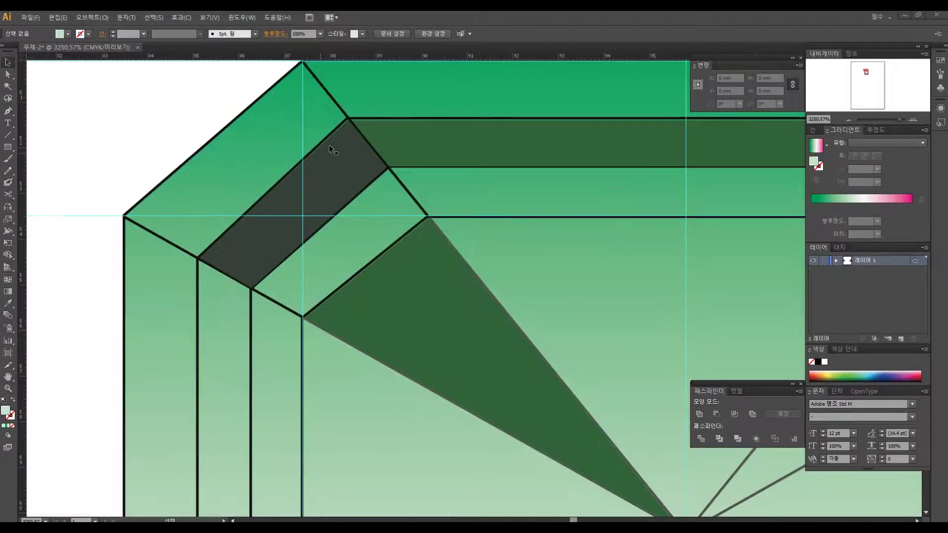
left_click(191, 101)
key("p")
left_click(388, 169)
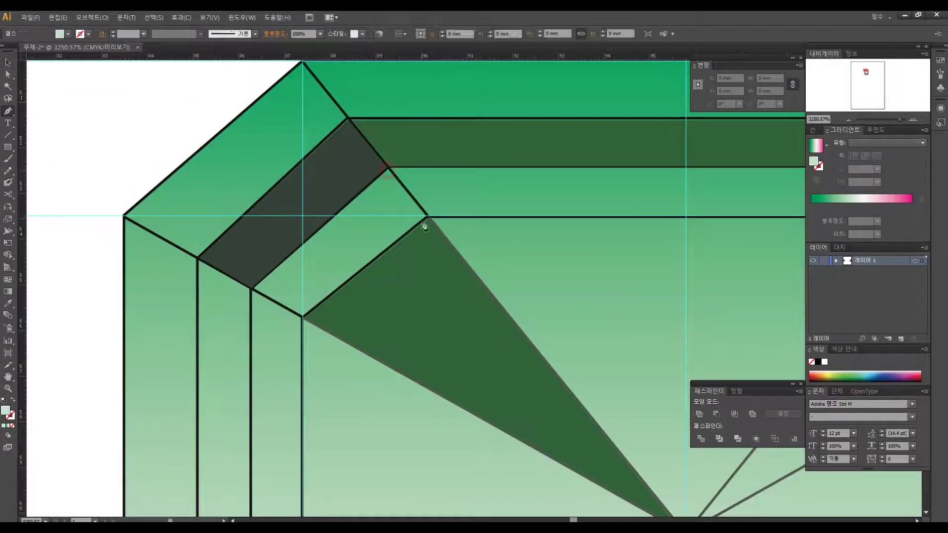
left_click(427, 217)
left_click(303, 316)
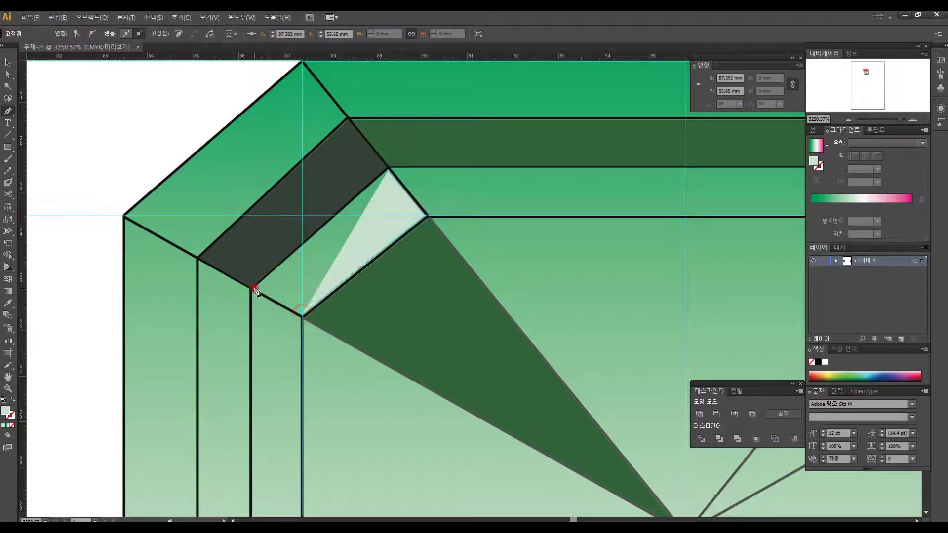
left_click(254, 290)
left_click(388, 169)
key("ctrl+shift+a")
- Draw a light green triangular facet from the innermost outline's upper-right corner edge to the upper center point
key("z")
left_click(573, 291, "alt")
left_click(573, 292, "alt")
left_click(573, 292, "alt")
left_click_drag(550, 353, 466, 281)
left_click(467, 276)
key("v")
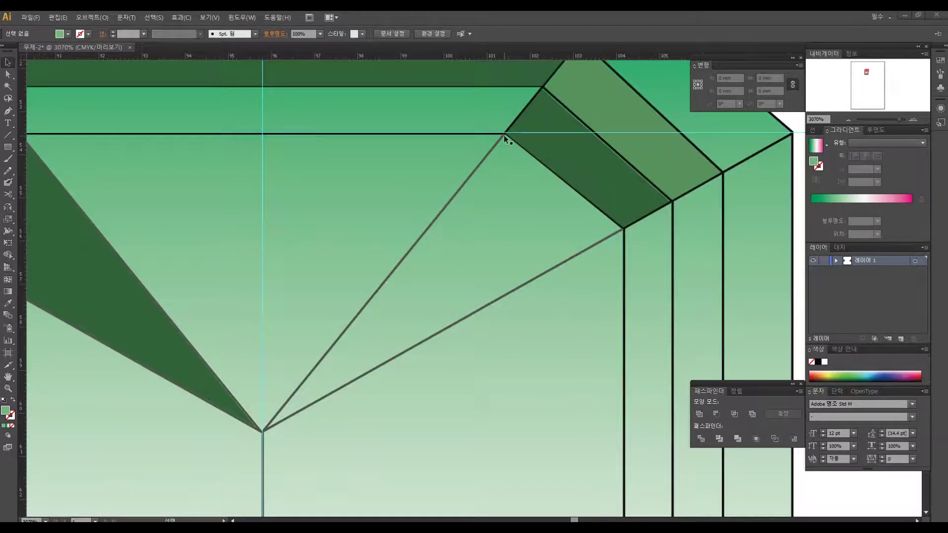
key("p")
left_click(504, 133)
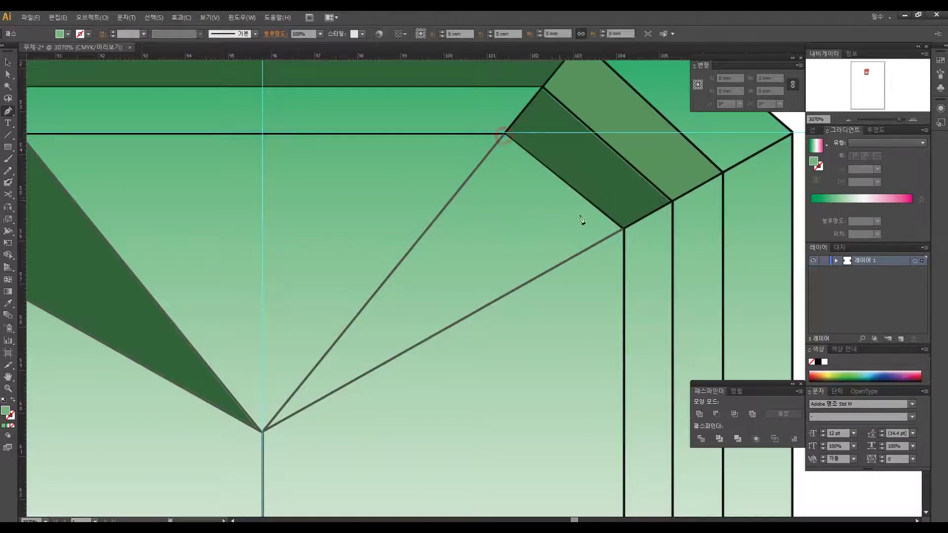
left_click(622, 229)
left_click(263, 431)
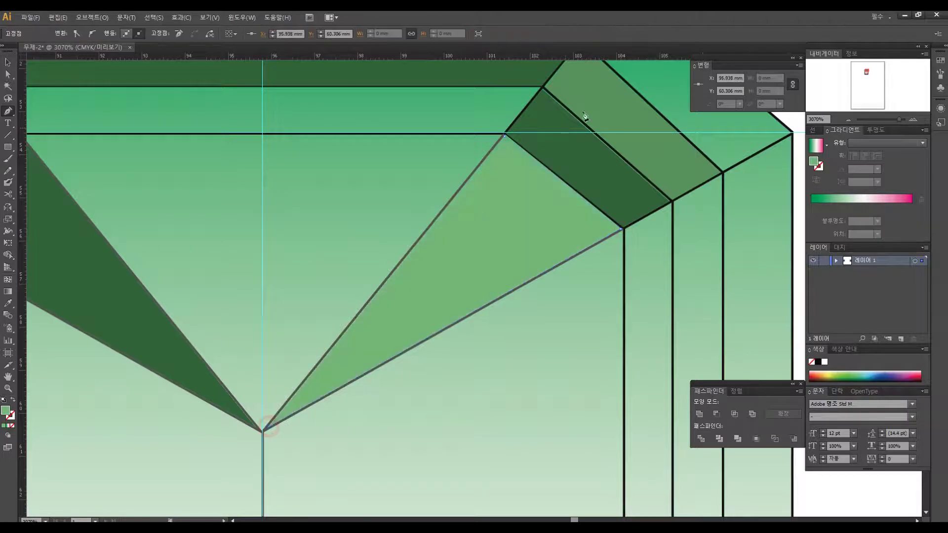
left_click(503, 133)
key("a")
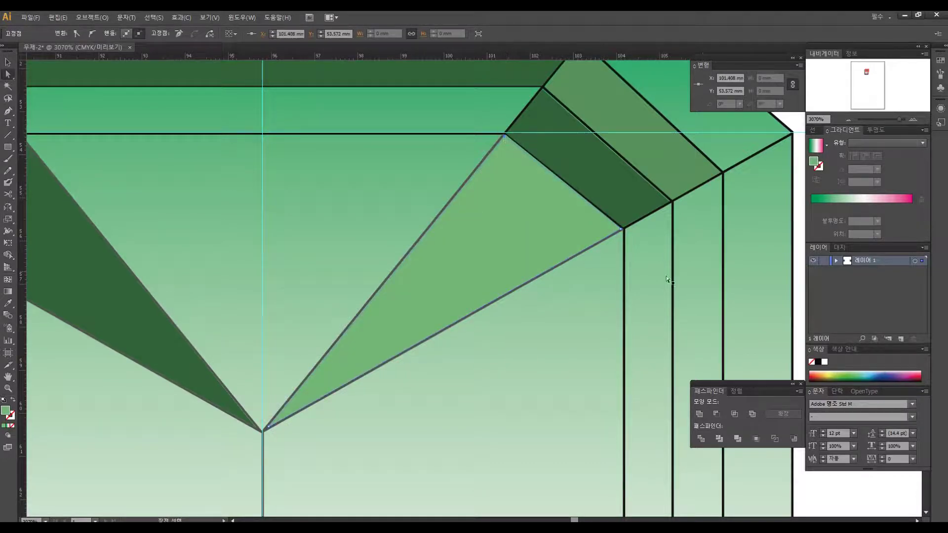
left_click(799, 228)
- Draw a dark maroon facet without stroke over the gem's lower strip, between the third and innermost outlines
key("z")
left_click(376, 358, "alt")
left_click(377, 359, "alt")
left_click(380, 358, "alt")
left_click(380, 358, "alt")
left_click_drag(568, 303, 393, 273)
left_click(427, 321)
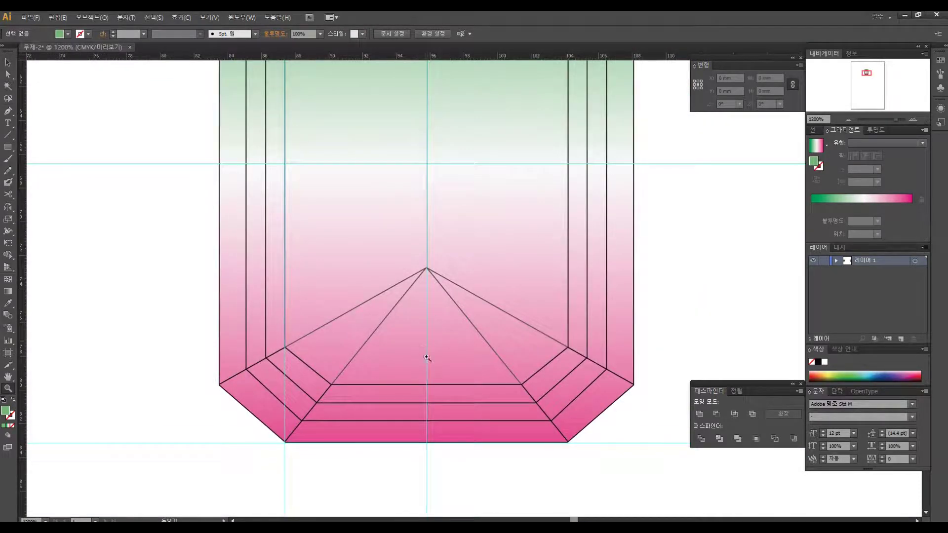
left_click_drag(429, 366, 417, 319)
left_click(412, 313)
key("v")
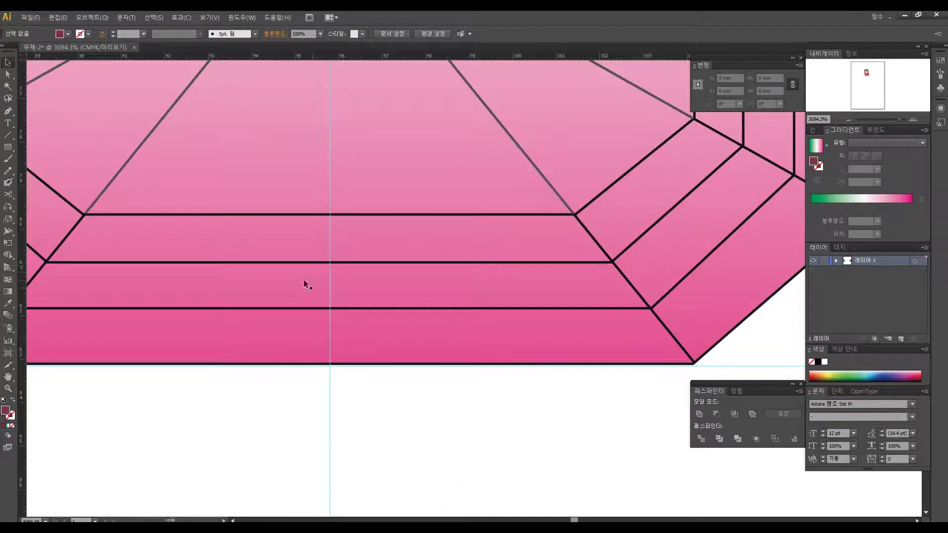
left_click_drag(304, 284, 388, 331)
key("p")
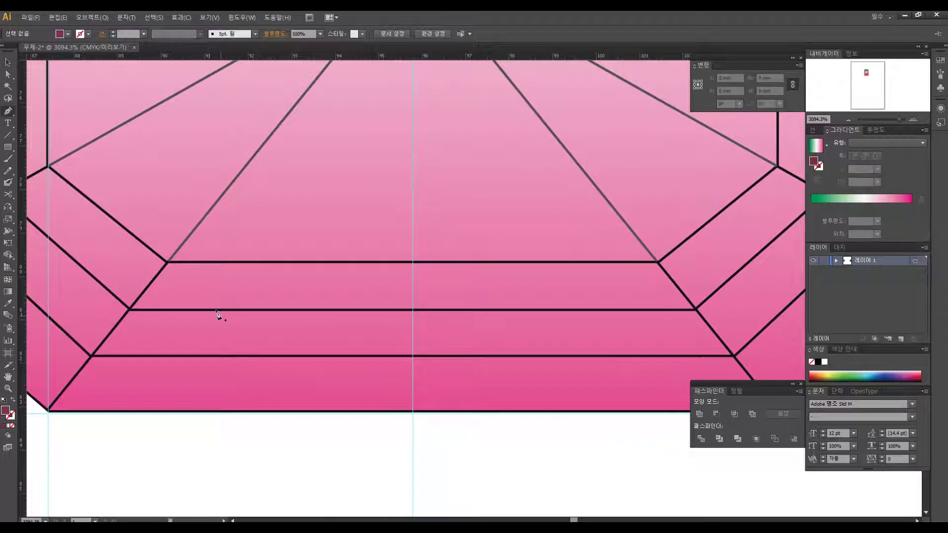
left_click(169, 264)
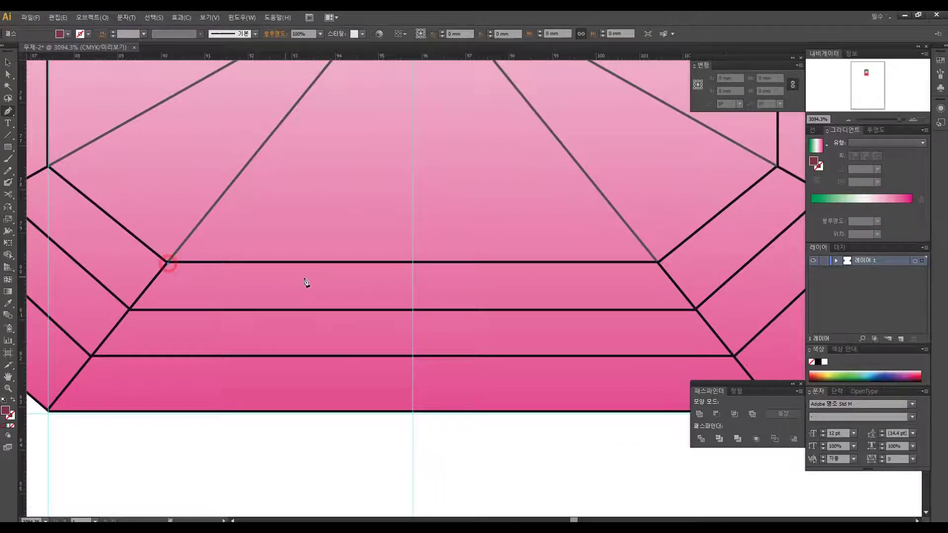
left_click(658, 262)
left_click(694, 310)
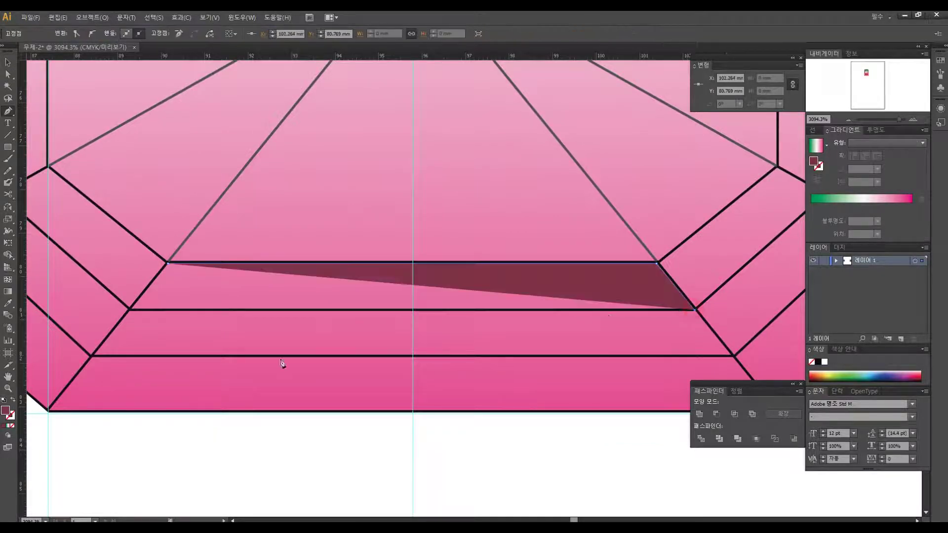
left_click(132, 311)
left_click(169, 264)
- Nudge the dark maroon strip's lower corner points onto the line intersections and deselect it
key("a")
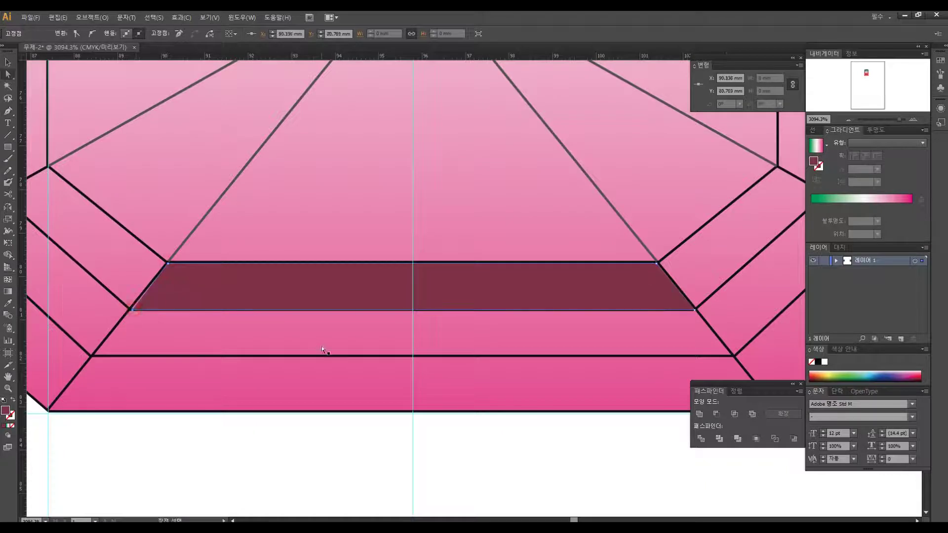
key("Left")
key("Up")
left_click(695, 310)
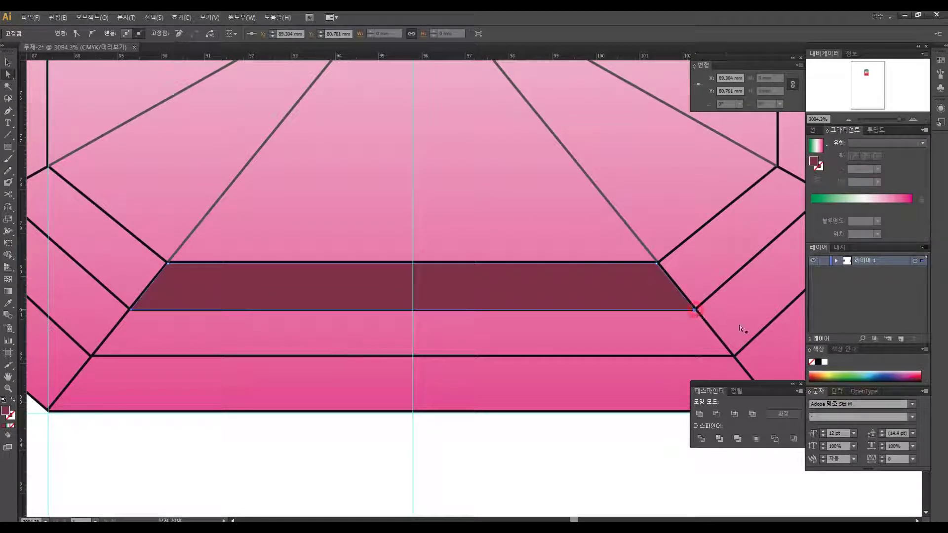
left_click(654, 418)
- Draw a dark maroon facet without stroke in the gem's lower-left corner, between the third and innermost outlines
key("z")
left_click(404, 269, "alt")
left_click(404, 269, "alt")
left_click(404, 269, "alt")
key("v")
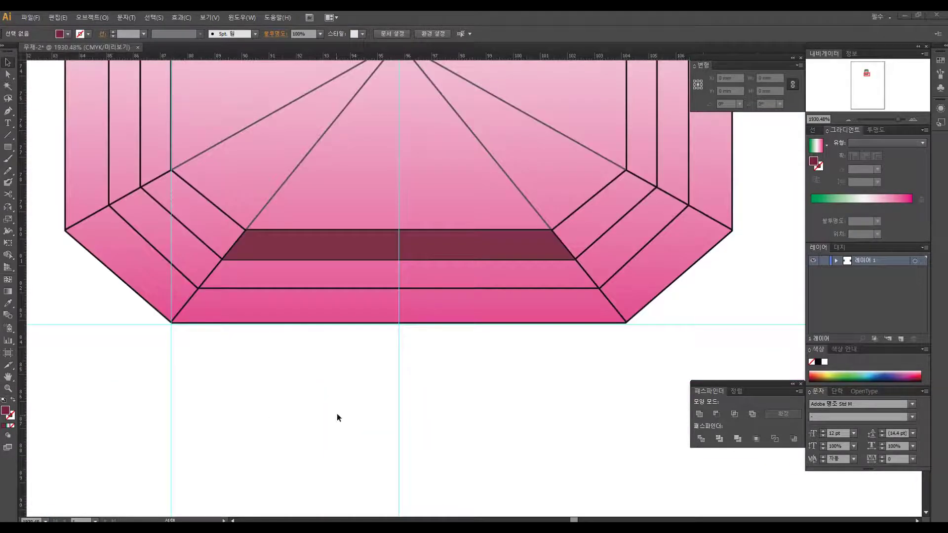
left_click_drag(275, 277, 299, 371)
key("z")
left_click(299, 331)
key("p")
left_click_drag(366, 256, 293, 296)
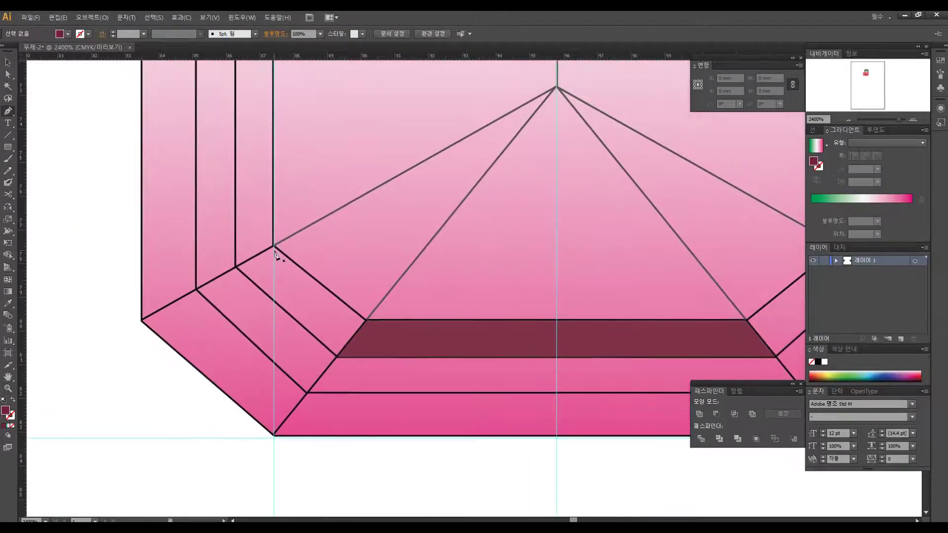
left_click(274, 246)
left_click(366, 320)
left_click(336, 355)
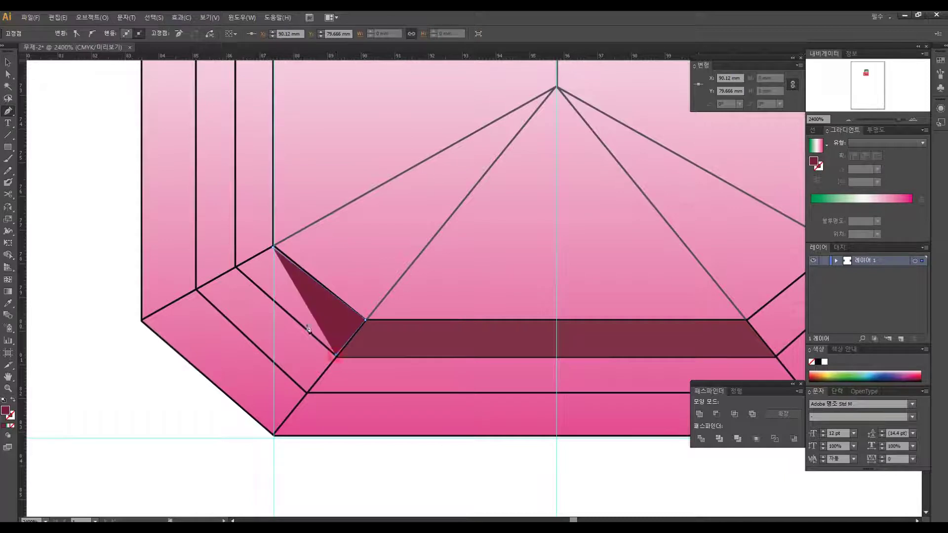
left_click(236, 268)
left_click(274, 246)
- Align the lower-left maroon facet's inner corner points with the outline intersections and deselect it
key("a")
left_click(70, 292)
left_click(270, 247)
left_click(366, 320)
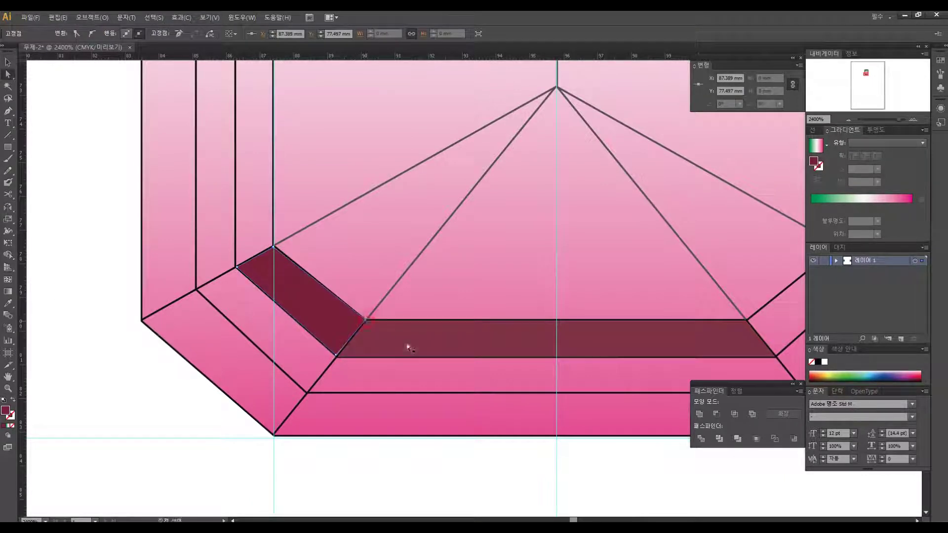
left_click(335, 353)
left_click(76, 286)
left_click(336, 353)
left_click(365, 320)
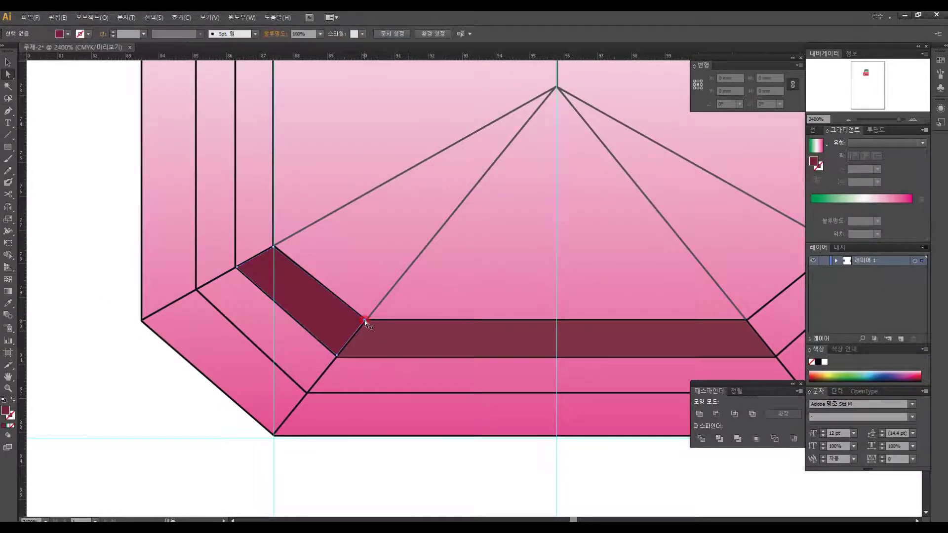
- Draw a muted mauve facet without stroke in the gem's lower-right corner, between the third and innermost outlines
mouse_move(563, 281)
left_mouse_down()
mouse_move(308, 269)
mouse_move(208, 232)
left_mouse_up()
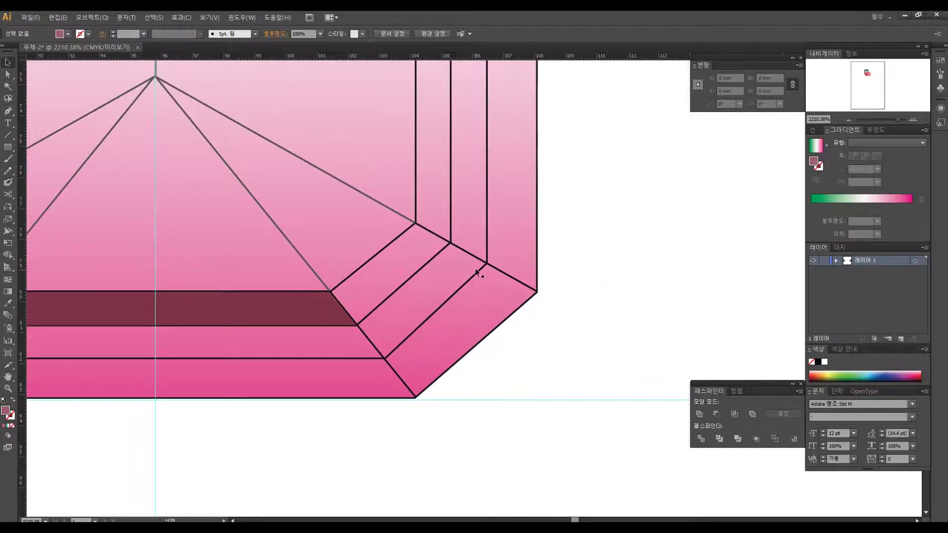
key("p")
left_click(331, 292)
left_click(414, 224)
left_click(448, 242)
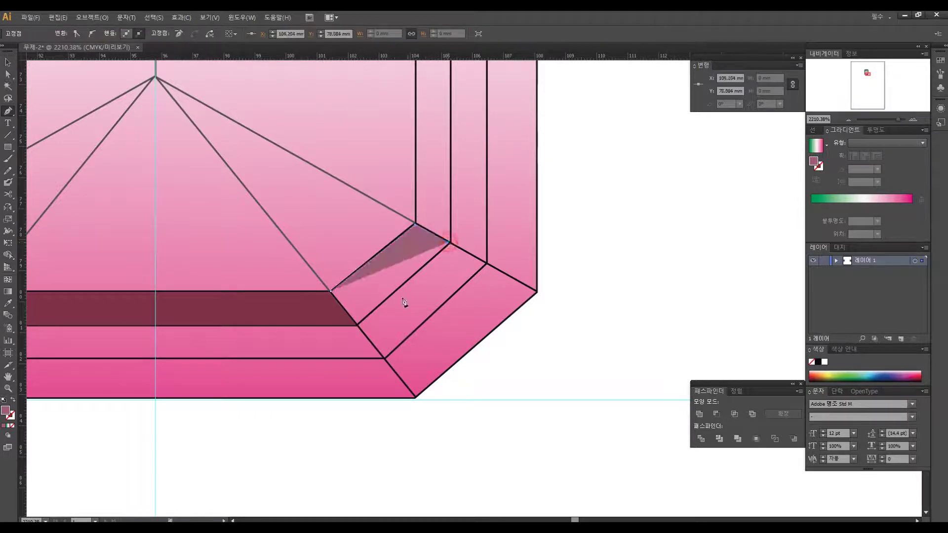
left_click(358, 326)
left_click(332, 292)
left_click(552, 321, "ctrl")
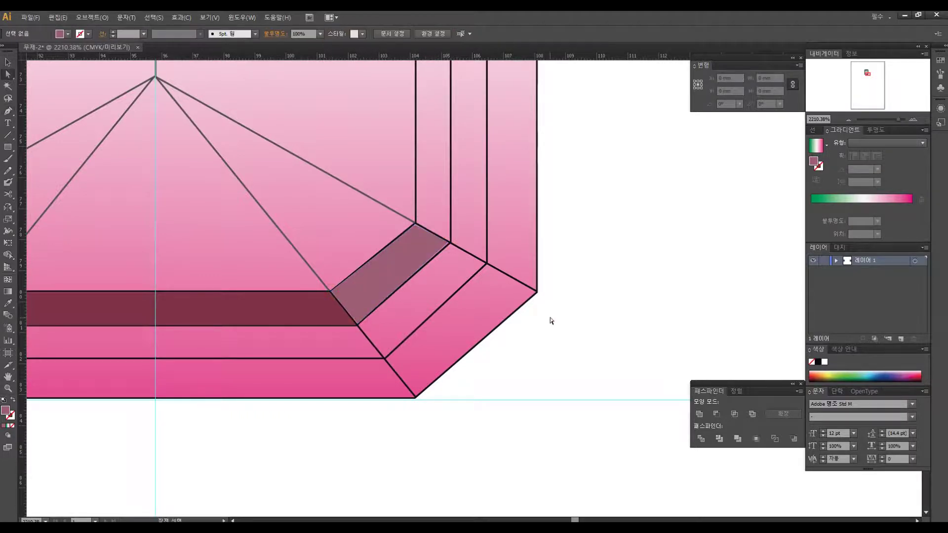
- Fit the muted mauve facet's upper corner points to the outline intersections and deselect it
left_click(447, 243)
left_click(577, 268)
left_click(415, 224)
left_click(573, 252)
- Draw a lighter mauve facet without stroke in the gem's lower-right corner, between the second and third outlines
scroll(333, 306, "down", 2)
left_click_drag(588, 313, 461, 345)
left_click(430, 315, "ctrl")
left_click(430, 315)
left_click_drag(464, 311, 423, 370)
key("p")
left_click(381, 358)
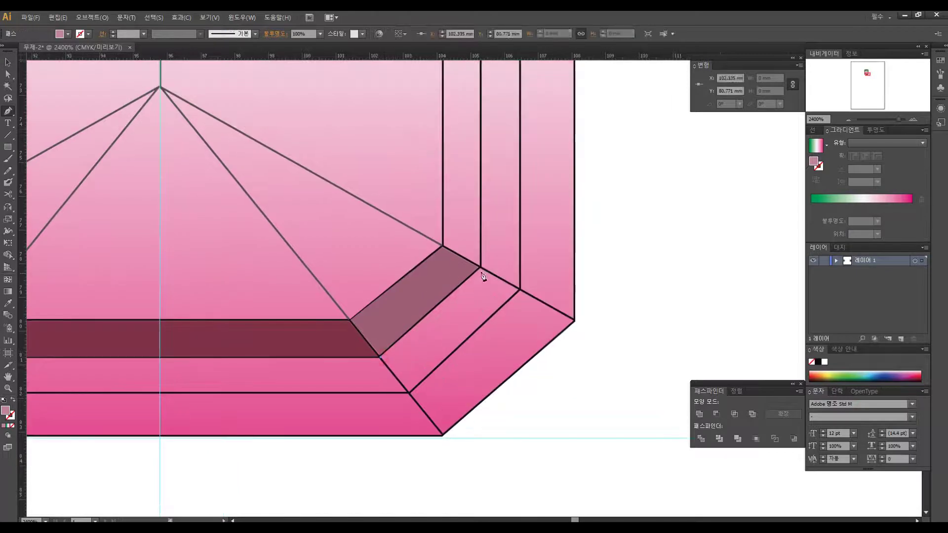
left_click(480, 270)
left_click(519, 289)
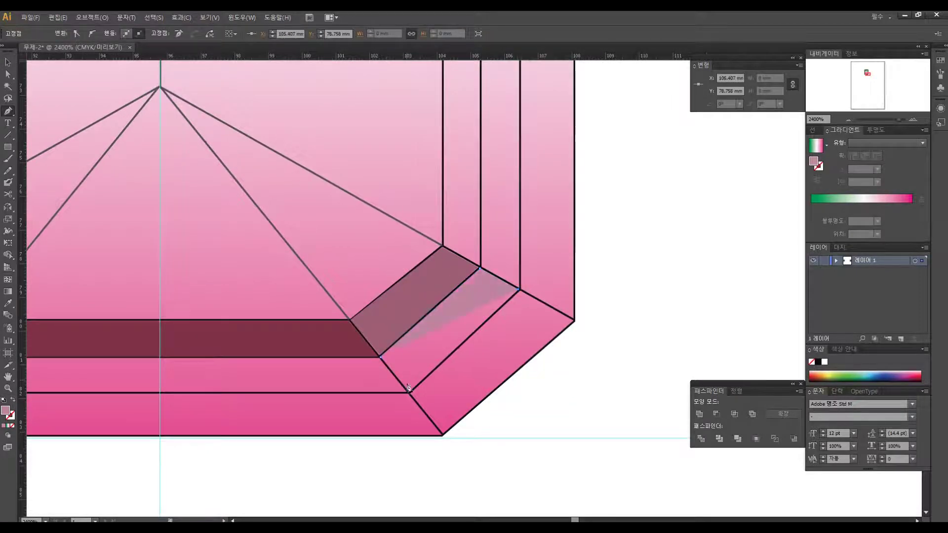
left_click(409, 393)
left_click(381, 358)
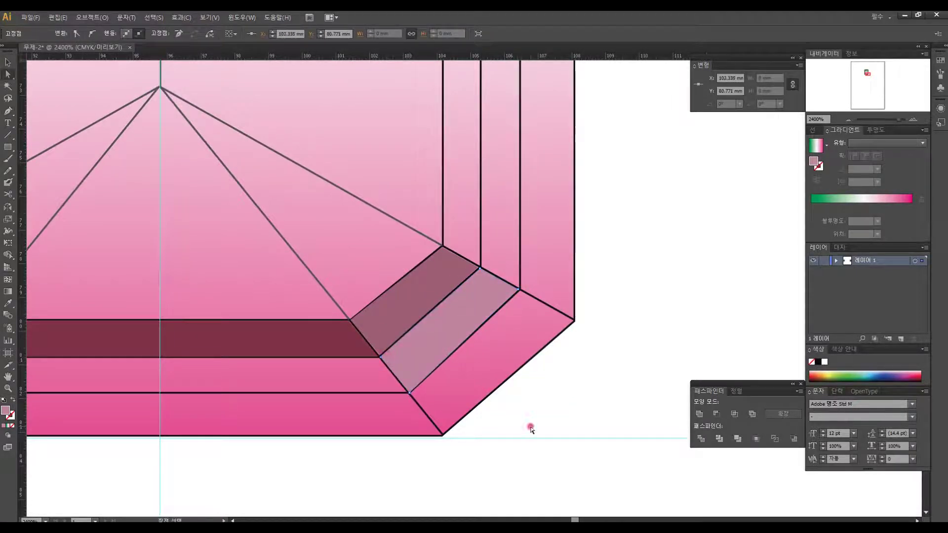
left_click(528, 429, "ctrl")
- Draw a dusty rose facet without stroke over the gem's lower strip, between the second and third outlines
key("p")
left_click_drag(178, 283, 432, 194)
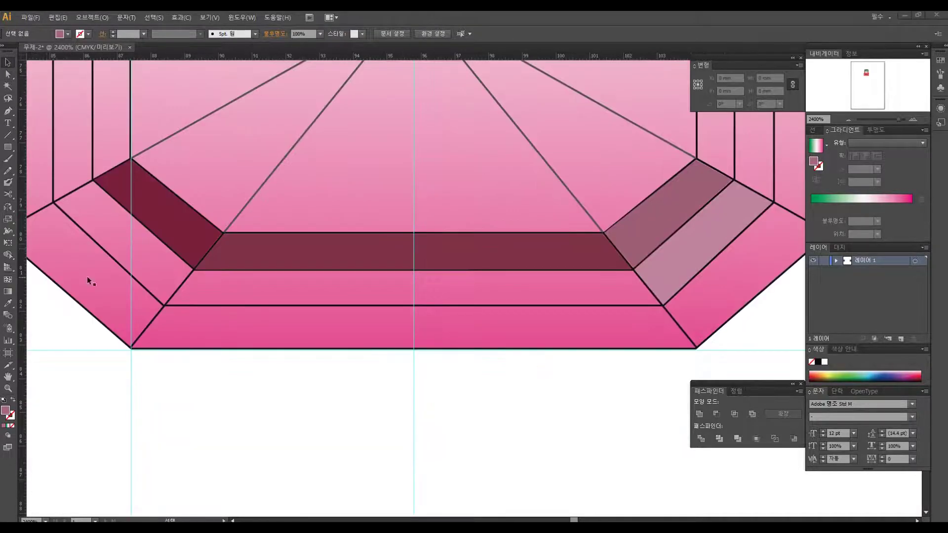
left_click_drag(378, 271, 362, 289)
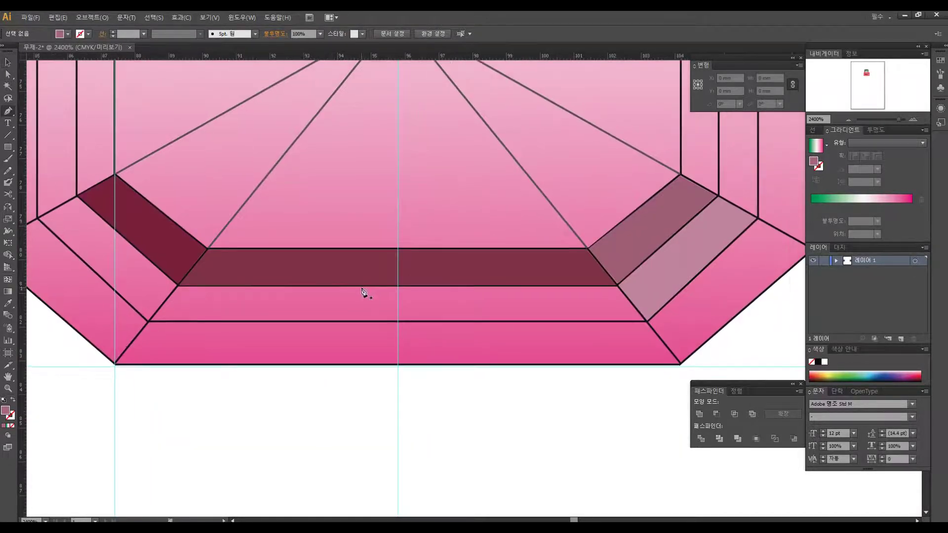
left_click(179, 286)
left_click(617, 286)
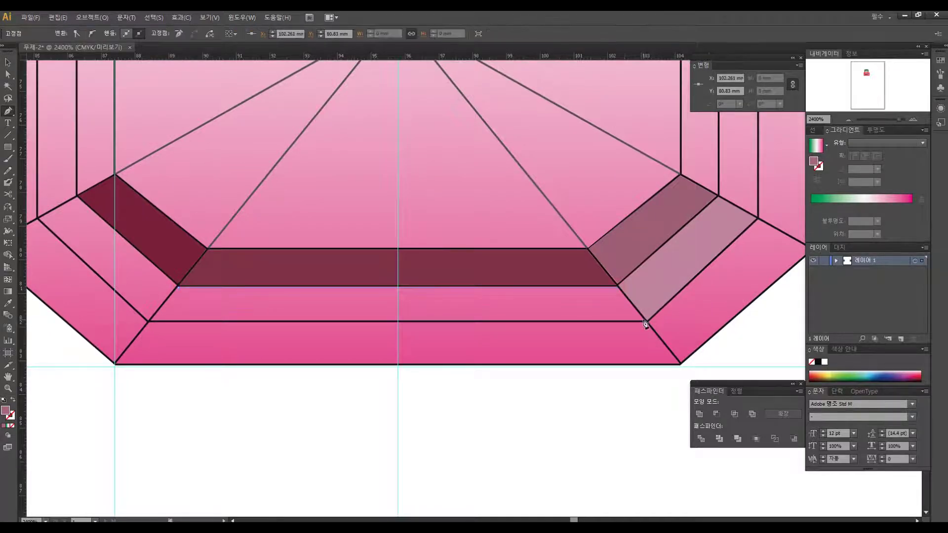
left_click(647, 321)
left_click(151, 322)
left_click(180, 288)
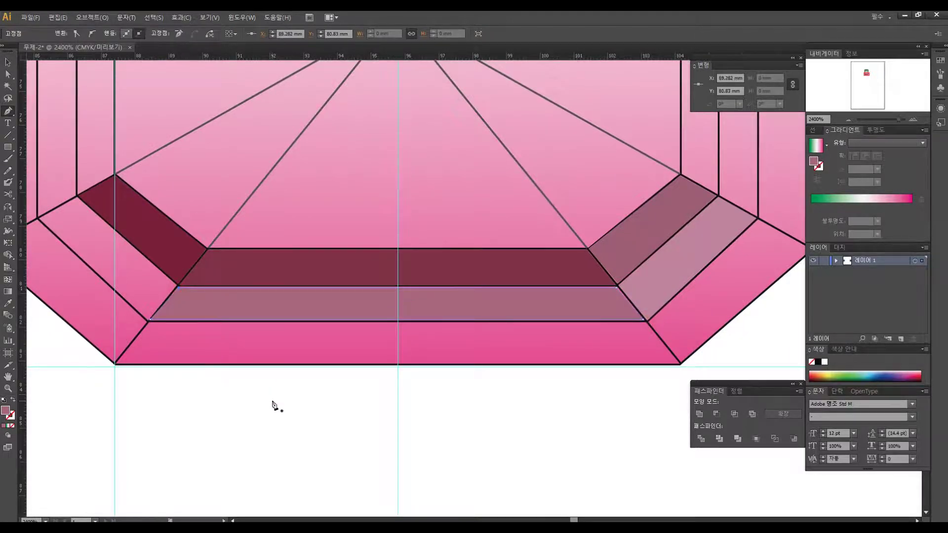
- Nudge the dusty rose strip's corner points onto the line intersections and deselect it
key("a")
left_click(271, 402)
key("ctrl+equal")
left_click(152, 269)
key("Left")
key("Left")
key("Left")
key("Up")
left_click(113, 312)
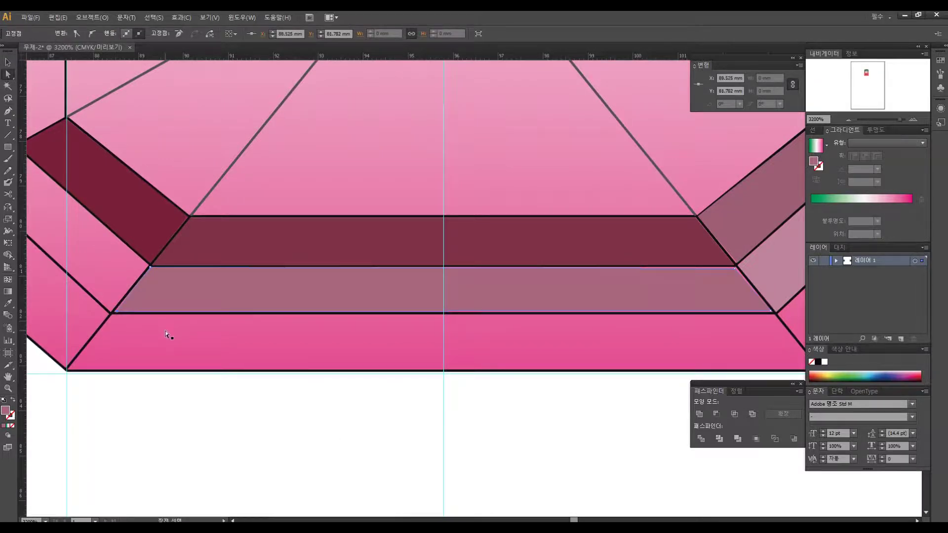
left_click(737, 267)
left_click(773, 314)
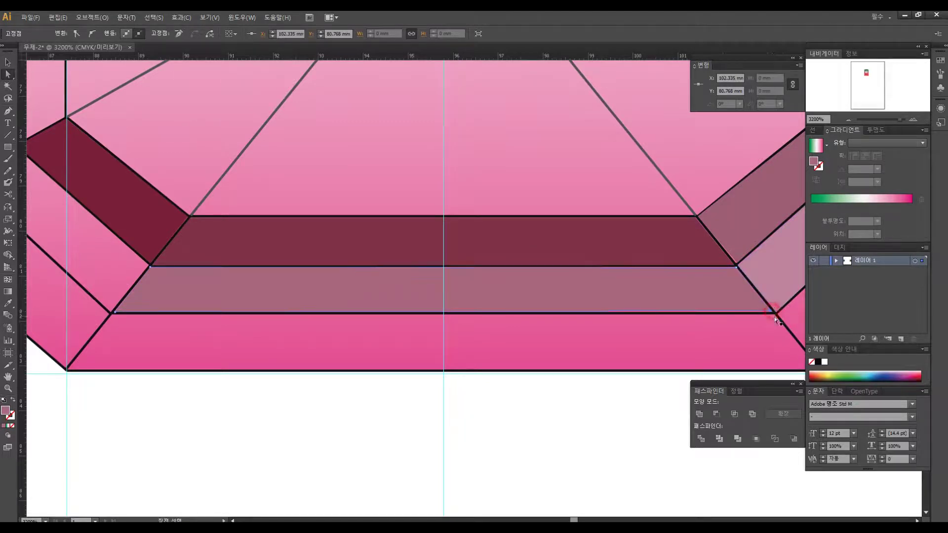
left_click(656, 406)
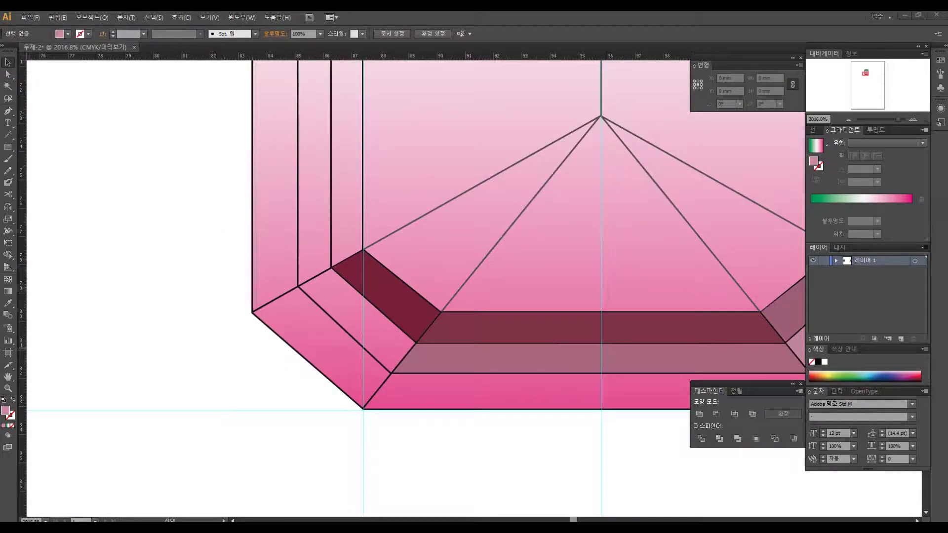
- Draw a dusty pink facet without stroke in the gem's lower-left corner, between the second and third outlines
left_click(185, 265)
key("z")
left_click(465, 338)
key("p")
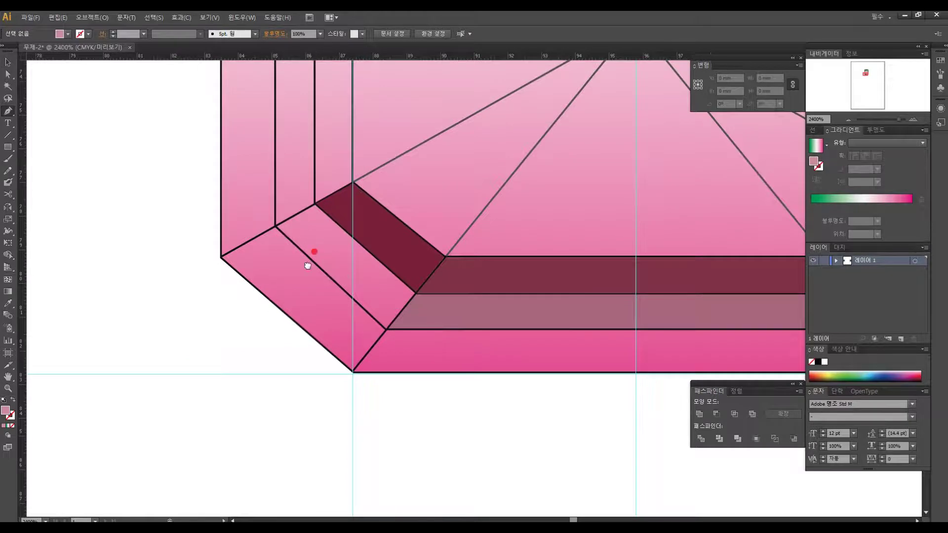
left_click_drag(315, 248, 292, 287)
left_click(291, 244)
left_click(391, 334)
left_click(362, 369)
left_click(253, 269)
left_click(170, 345, "ctrl")
- Draw a dusty pink triangular facet from the lower center point to the innermost outline's lower-right corner edge
left_click_drag(613, 227, 421, 274)
left_click_drag(543, 294, 331, 341)
key("p")
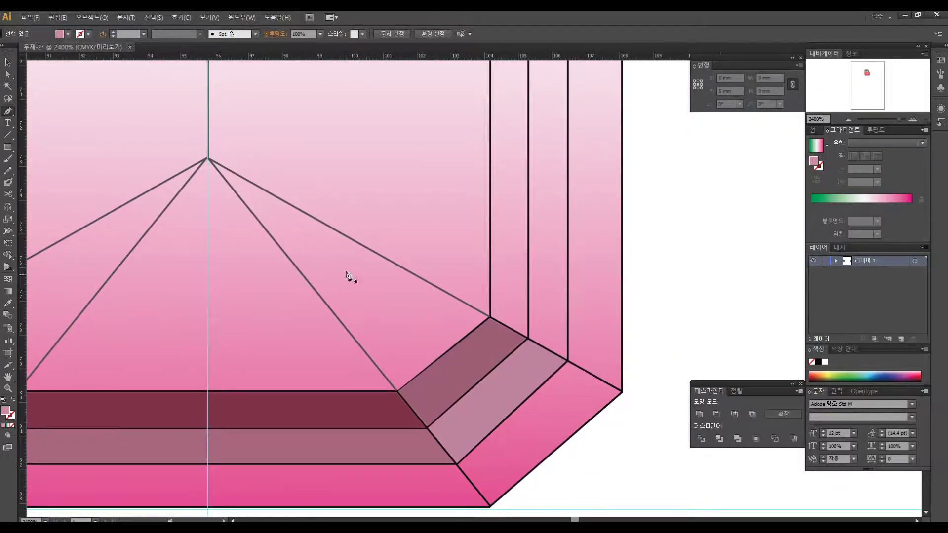
left_click(215, 163)
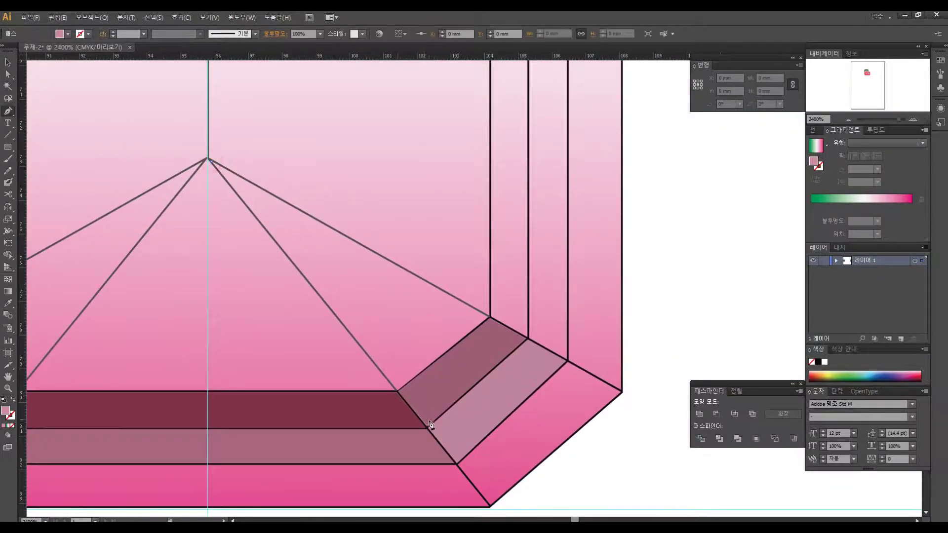
left_click(398, 393)
left_click(399, 391)
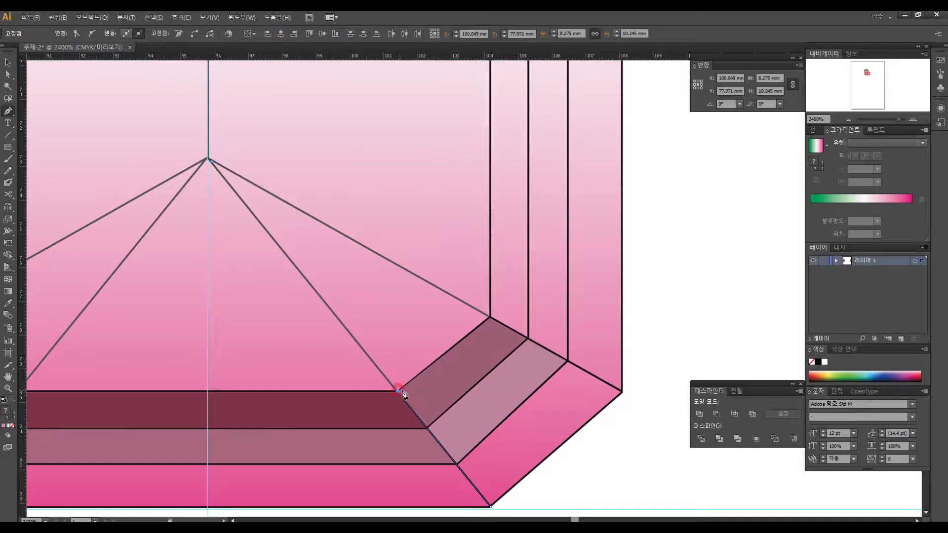
left_click(490, 318)
left_click(397, 391)
- Align the dusty pink triangle's outer corner point with the innermost outline's corner and deselect it
key("a")
left_click(497, 325)
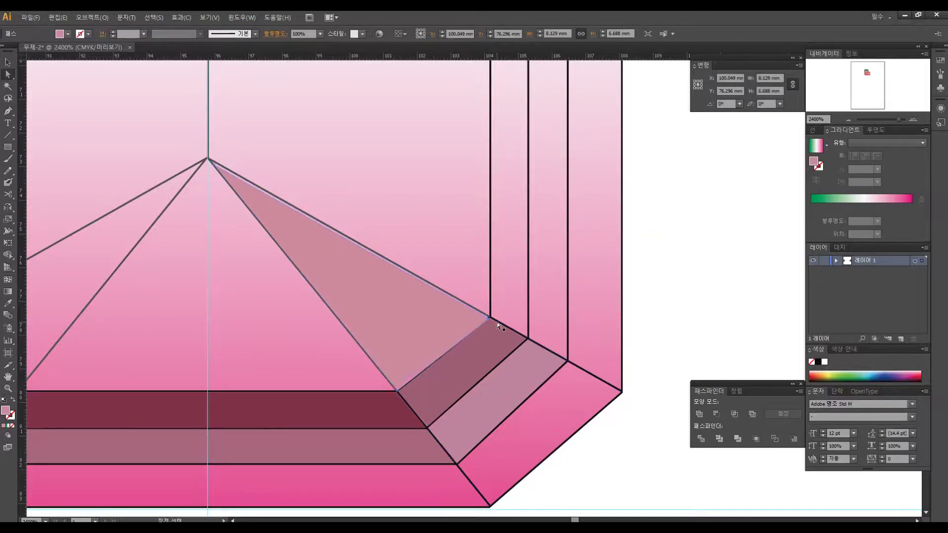
left_click_drag(490, 320, 372, 300)
left_click(686, 276)
- Draw a dusty mauve triangular facet from the lower center point to the innermost outline's lower-left corner edge
key("z")
left_click(348, 288, "alt")
left_click(351, 290, "alt")
left_click(420, 307)
left_click(420, 308)
left_click_drag(447, 298, 372, 322)
key("v")
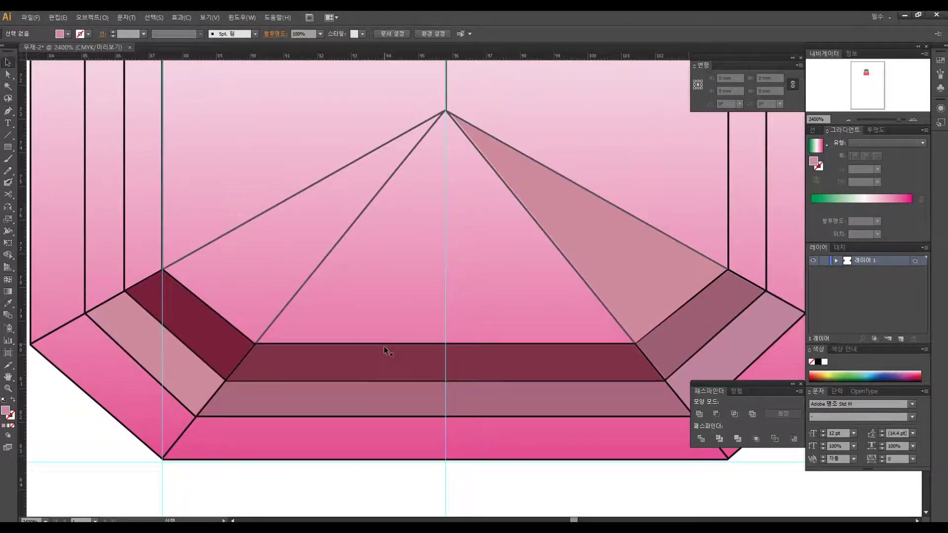
key("p")
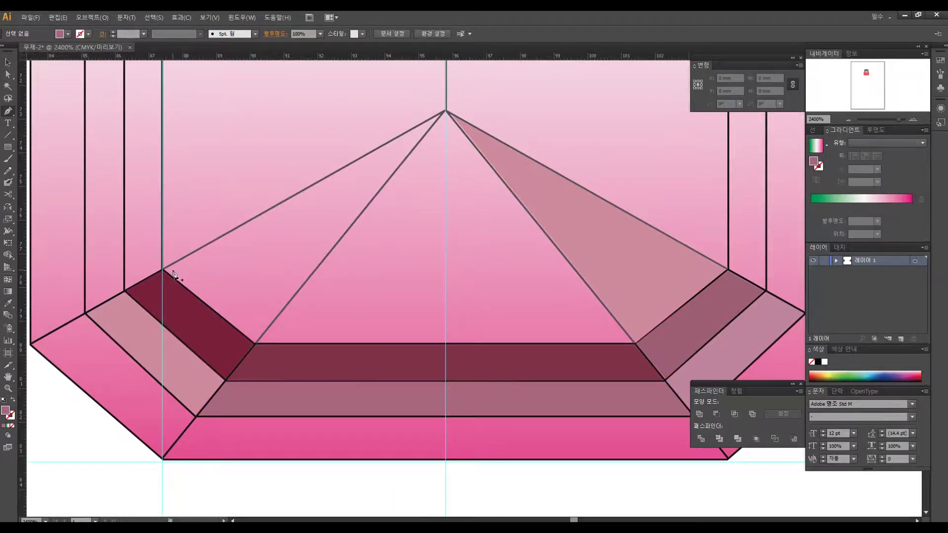
left_click(441, 112)
left_click(255, 342)
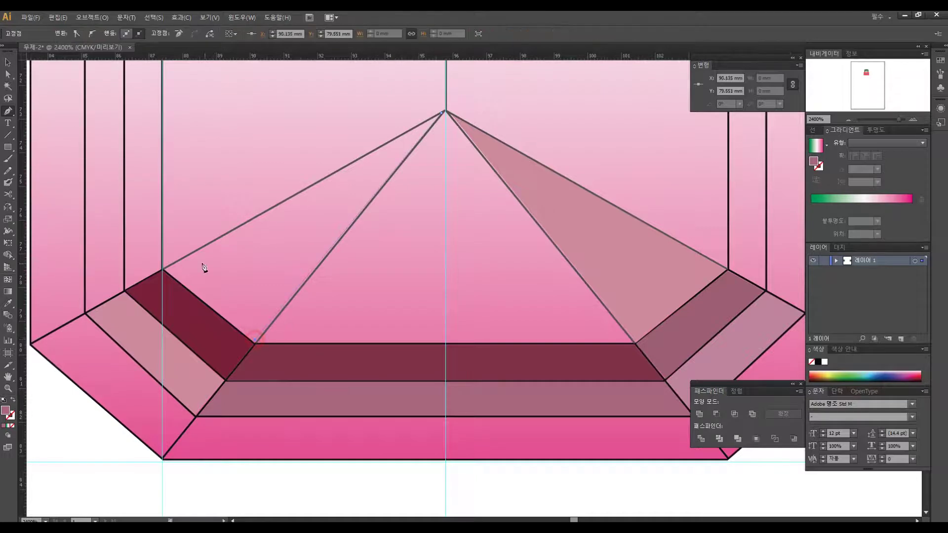
left_click(166, 270)
left_click(197, 486, "ctrl")
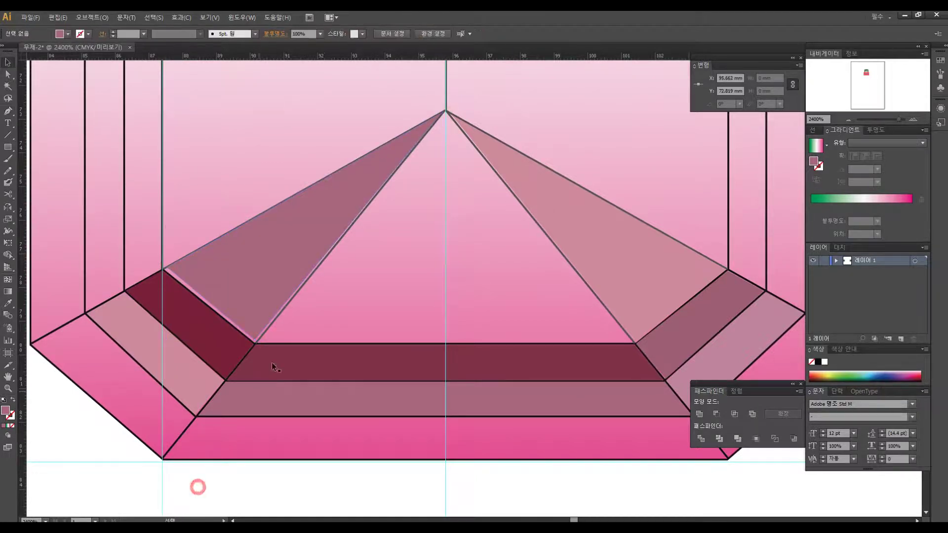
- Move the dusty mauve triangle's two outer corner points onto the innermost outline's corners and deselect it
left_click_drag(223, 461, 294, 492)
key("a")
left_click_drag(238, 299, 236, 301)
left_click_drag(327, 372, 327, 374)
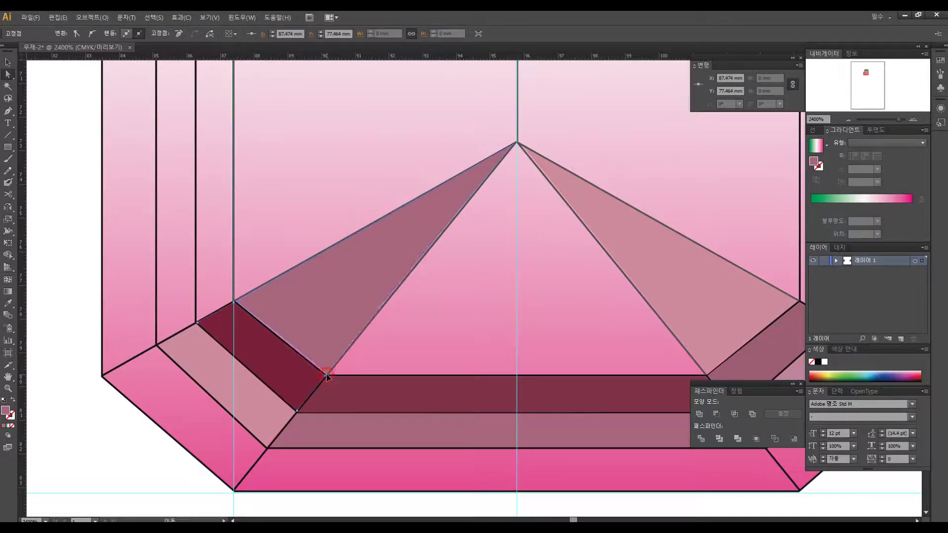
left_click(90, 452)
- On a new layer above the locked first layer, draw the left central facet with a -90° linear green-to-pink gradient and no stroke
key("z")
left_click(546, 278, "alt")
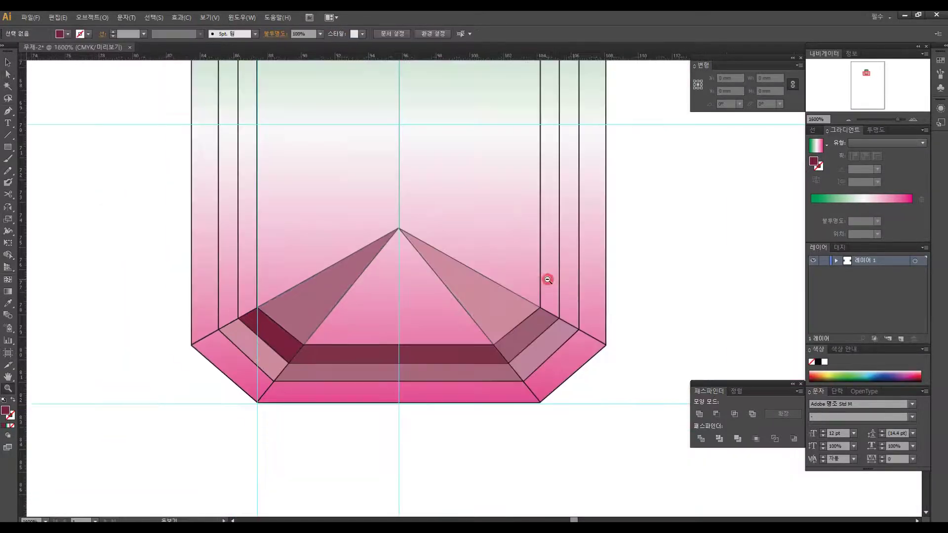
left_click_drag(426, 137, 415, 247)
left_click_drag(398, 212, 408, 285)
key("v")
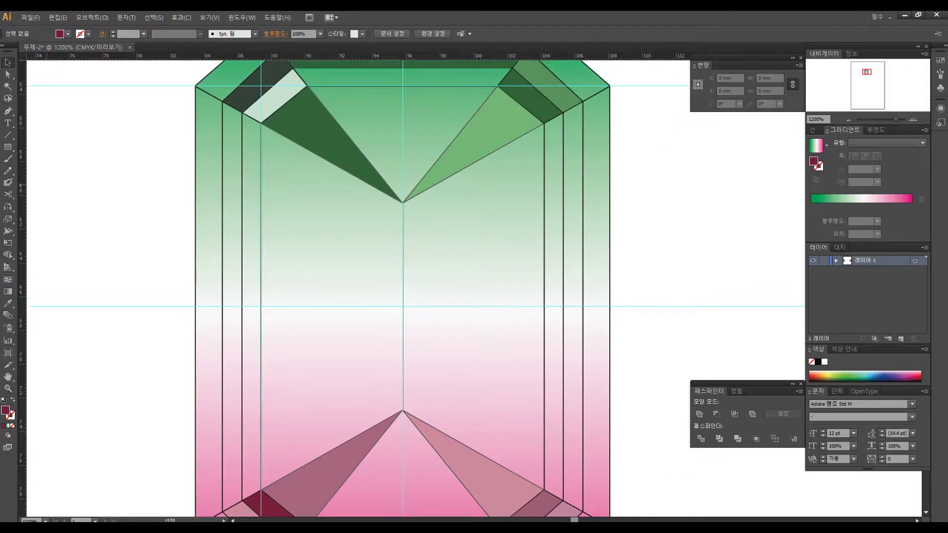
key("ctrl+plus")
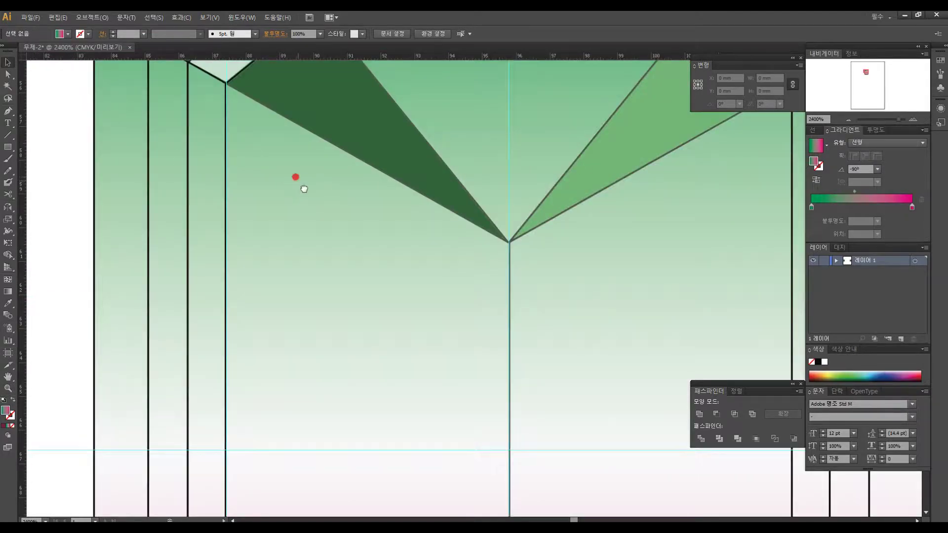
left_click_drag(295, 177, 313, 194)
key("p")
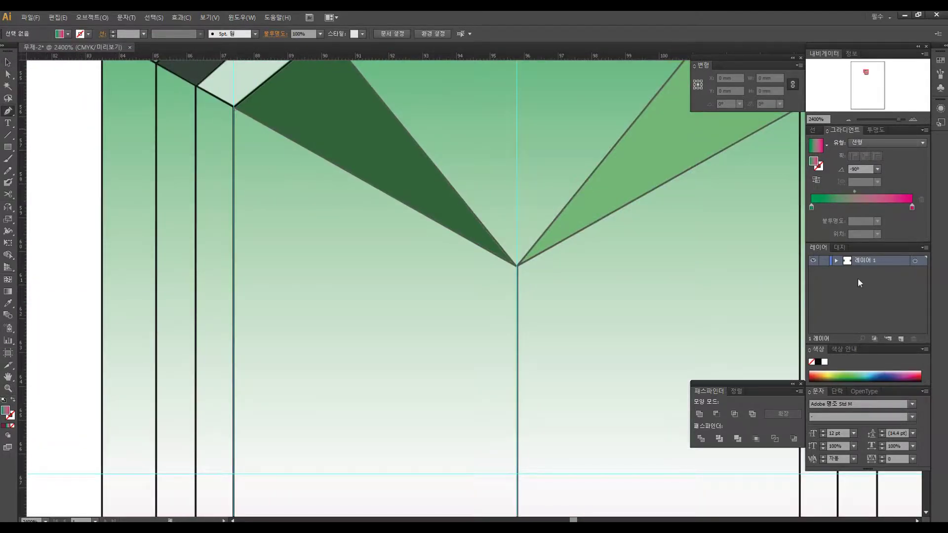
left_click(235, 106)
left_click(517, 268)
scroll(516, 268, "down", 6)
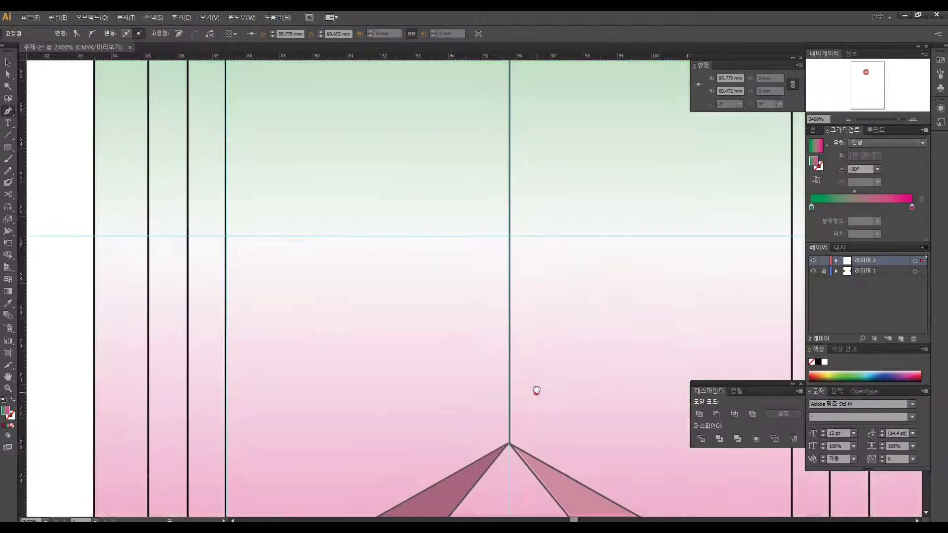
left_click(510, 350)
scroll(406, 395, "down", 3)
scroll(406, 395, "left", 4)
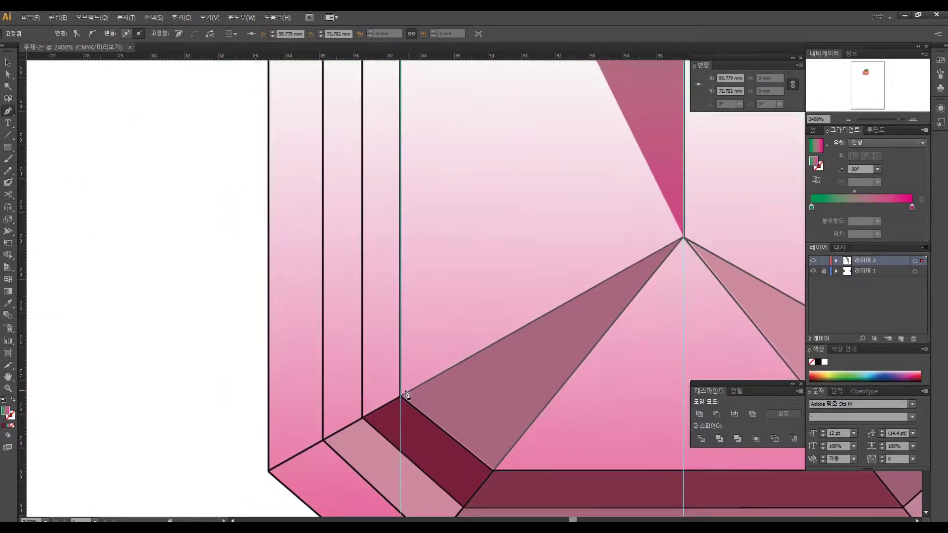
left_click(404, 398)
scroll(472, 330, "up", 8)
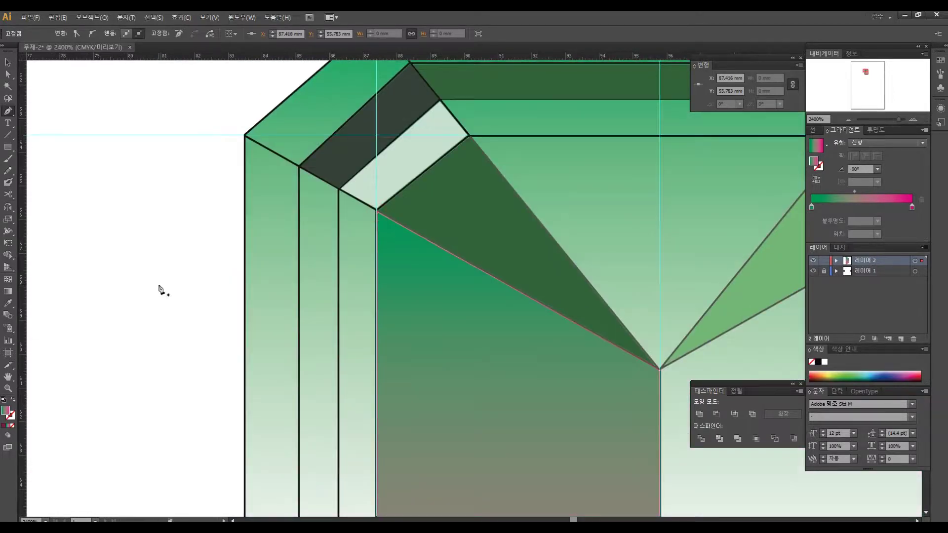
- Deselect the central facet, unlock and activate the first layer, and set the fill to a darker -90° linear green-to-magenta gradient
left_click(159, 290, "ctrl")
key("z")
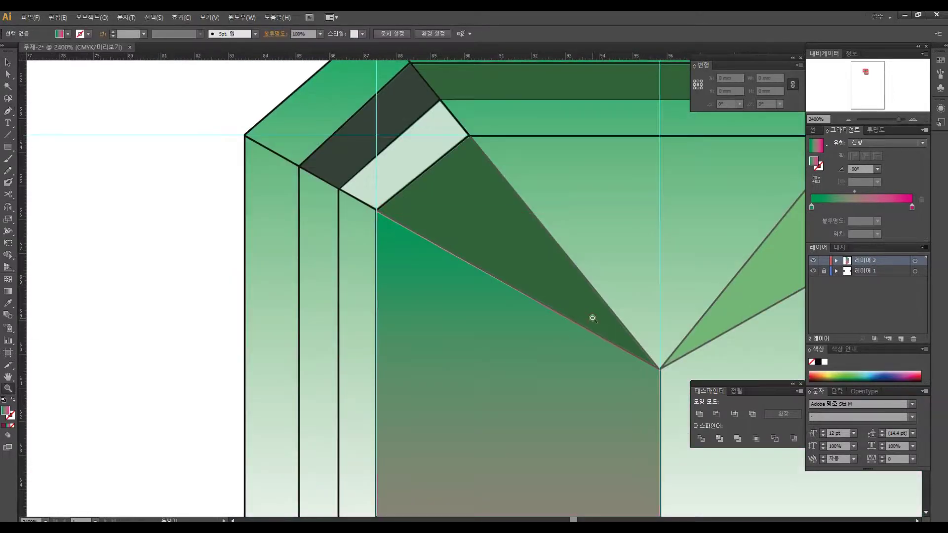
left_click(592, 318, "alt")
left_click(589, 317, "alt")
left_click(588, 317, "alt")
left_click(362, 296)
left_click(408, 275)
key("v")
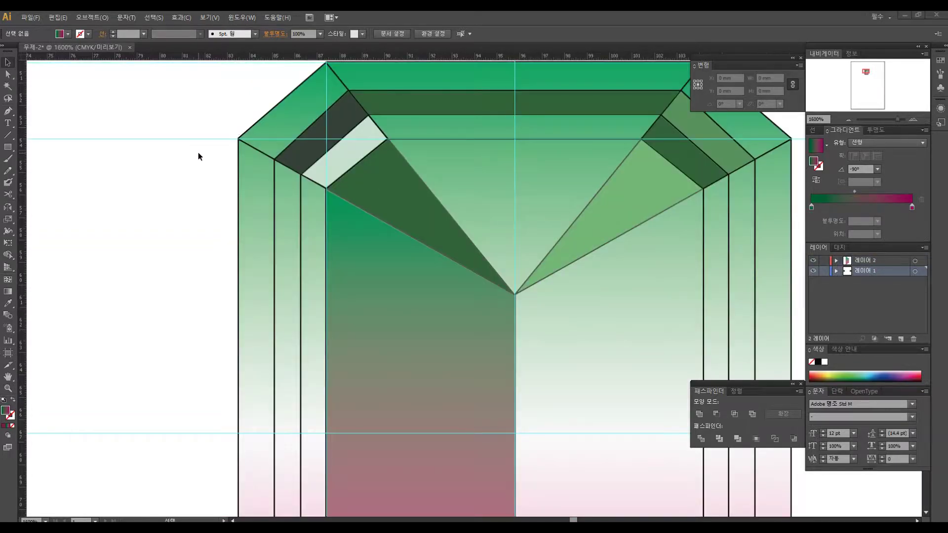
- Draw the innermost left vertical strip facet, beside the central facet, with the dark green-to-magenta gradient and no stroke, and deselect it
key("p")
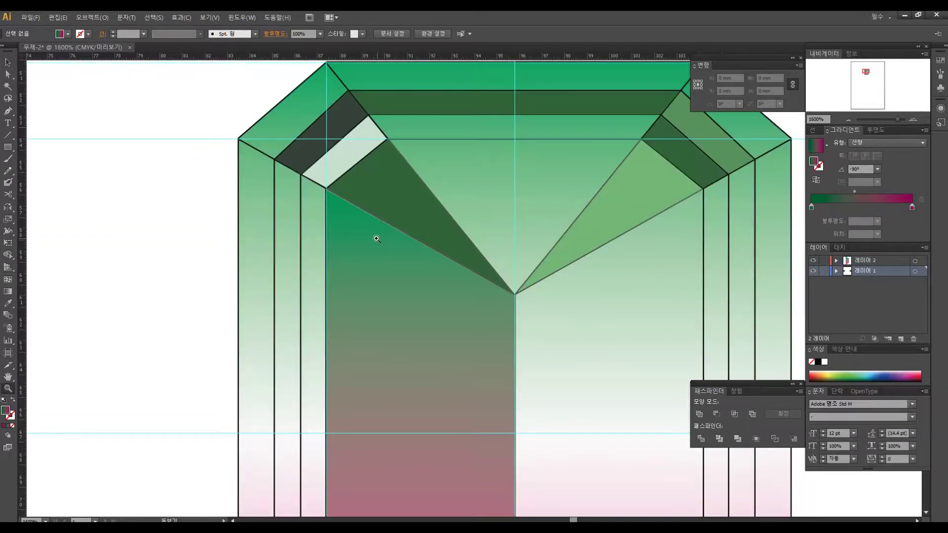
key("ctrl+equal")
key("ctrl+equal")
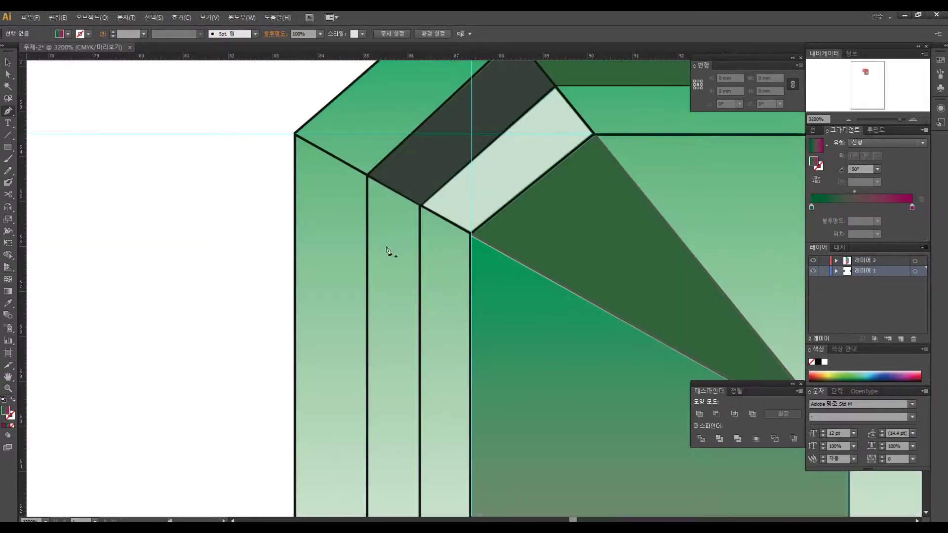
left_click(421, 208)
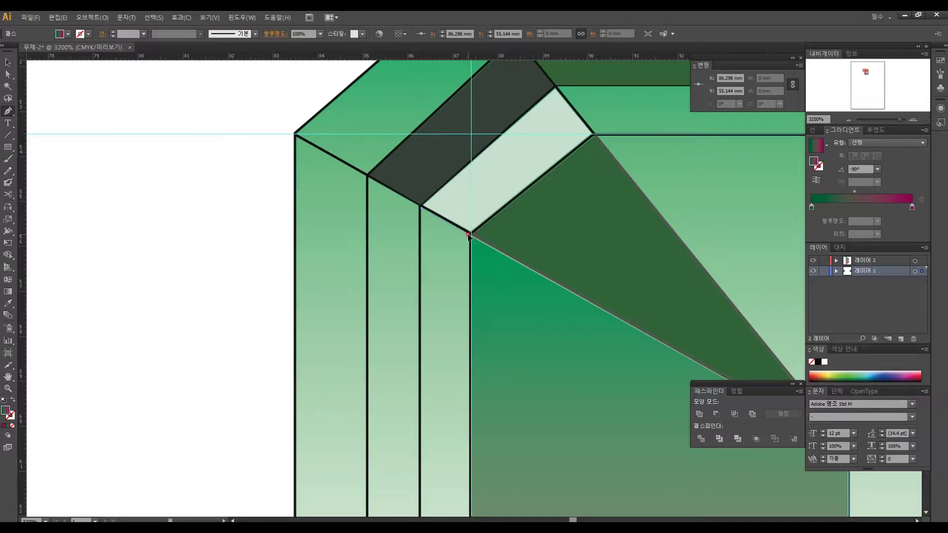
left_click(469, 235)
key("ctrl+minus")
key("ctrl+minus")
key("ctrl+minus")
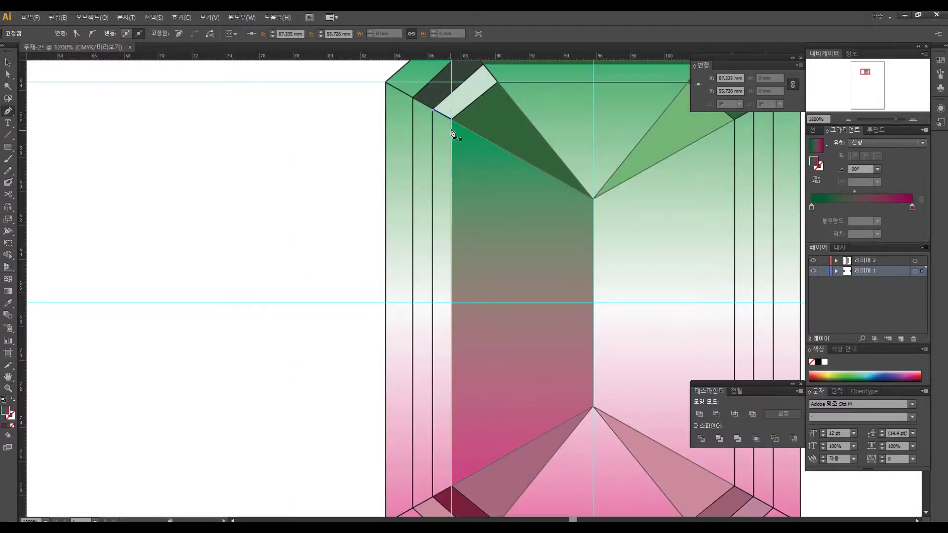
left_click_drag(480, 443, 464, 364)
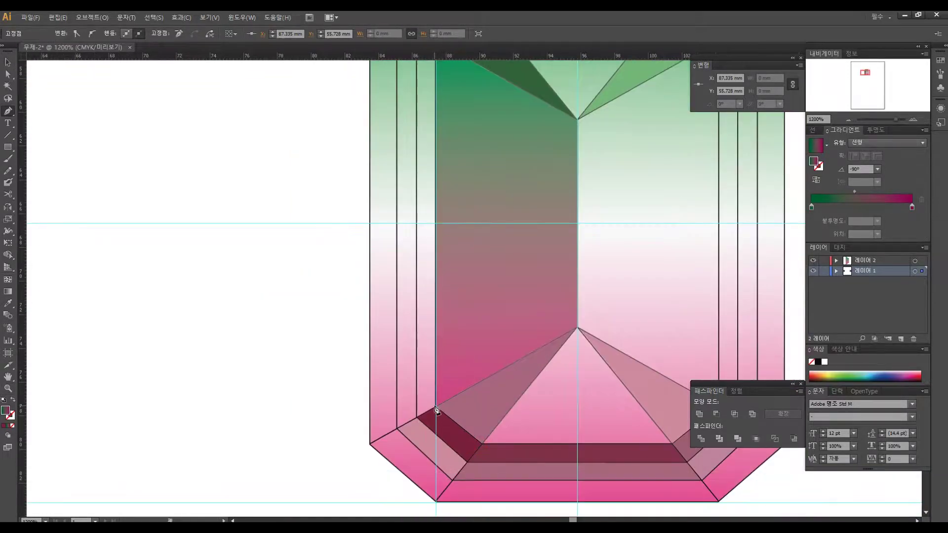
left_click(436, 407)
left_click(417, 418)
scroll(433, 326, "up", 10)
left_click(417, 292)
left_click(271, 307, "ctrl")
- Move the innermost left strip's lower corner points onto the outline corners
left_click_drag(437, 437, 395, 258)
left_click_drag(426, 328, 424, 218)
left_click_drag(324, 331, 449, 414)
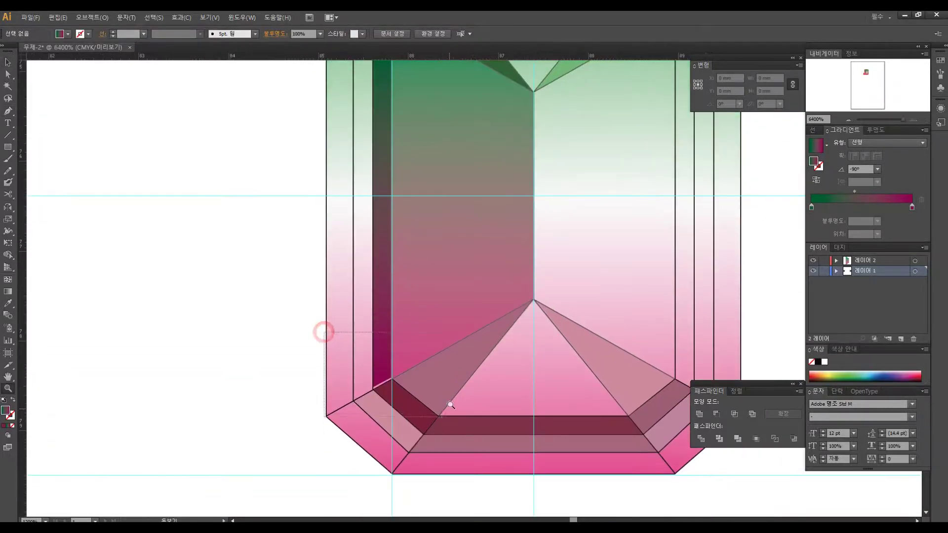
key("a")
left_click(434, 348)
left_click_drag(434, 347, 434, 347)
left_click_drag(508, 330, 482, 341)
- Align the innermost left strip's upper corner points and the central facet's upper-left point with the outline corners, and deselect
key("z")
left_click(530, 253, "alt")
left_click(529, 253, "alt")
left_click(529, 254, "alt")
left_click_drag(446, 125, 463, 319)
left_click_drag(421, 141, 377, 199)
key("v")
left_click(458, 289)
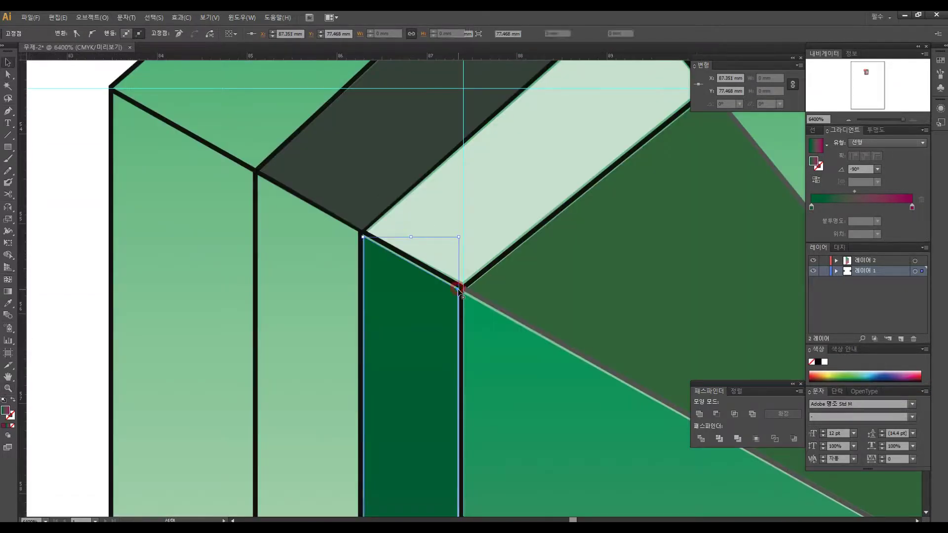
key("a")
left_click(364, 237)
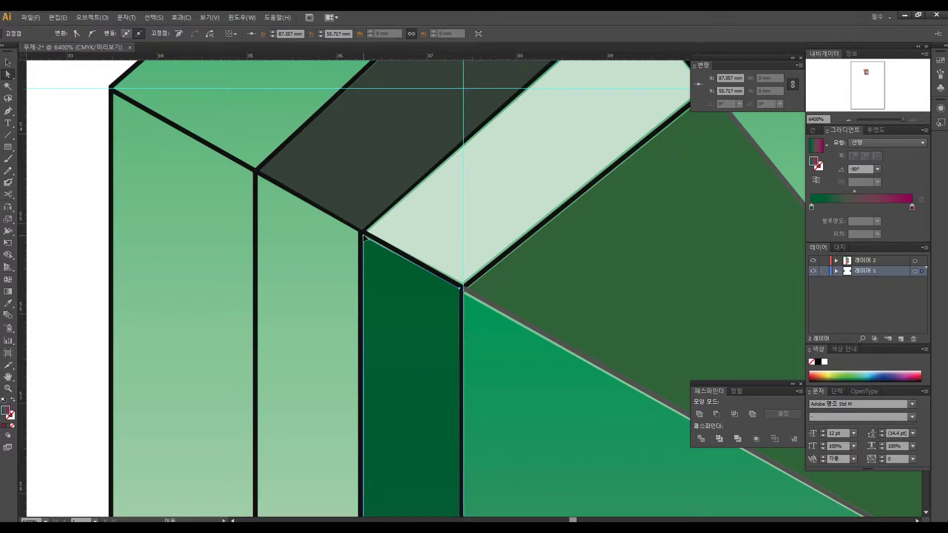
left_click_drag(364, 236, 364, 235)
left_click(465, 293)
left_click_drag(465, 293, 464, 290)
left_click(70, 158)
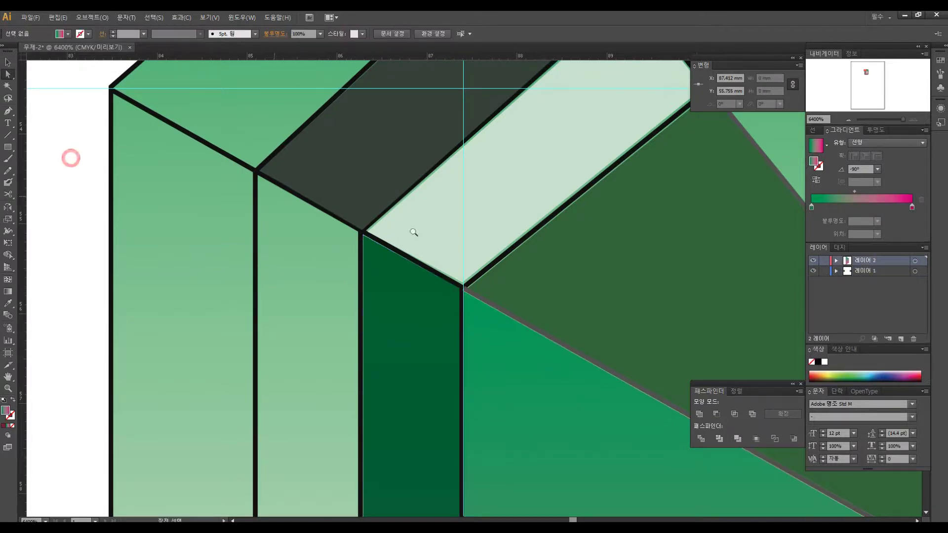
- Draw the middle left vertical strip facet with a muted -90° green-to-mauve gradient and no stroke, and deselect it
left_click(515, 278, "alt")
left_click(514, 278, "alt")
left_click(515, 278, "alt")
left_click(514, 278, "alt")
left_click(515, 278, "alt")
left_click(515, 278, "alt")
left_click_drag(510, 349, 485, 244)
key("v")
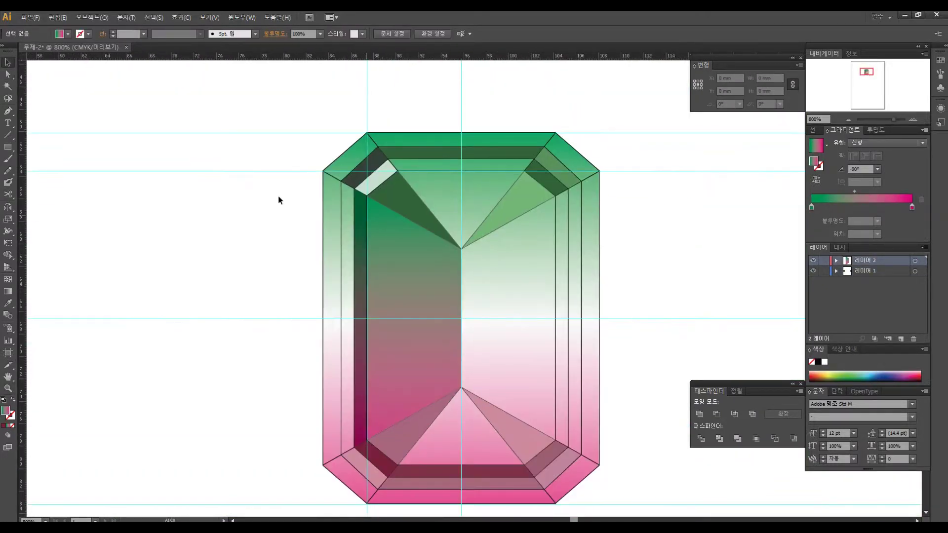
scroll(225, 220, "up", 1)
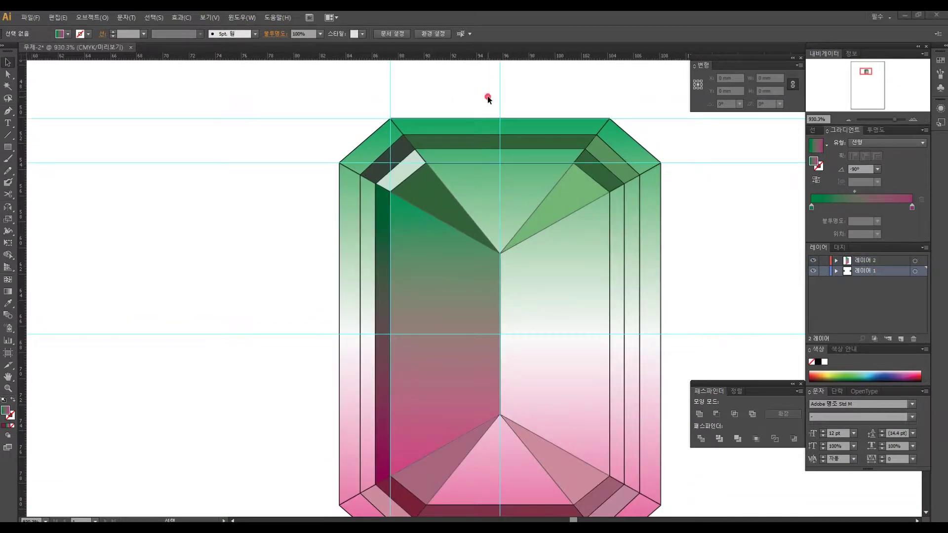
key("ctrl+plus")
key("ctrl+plus")
key("p")
left_click(352, 198)
left_click(377, 210)
left_click_drag(436, 449, 448, 164)
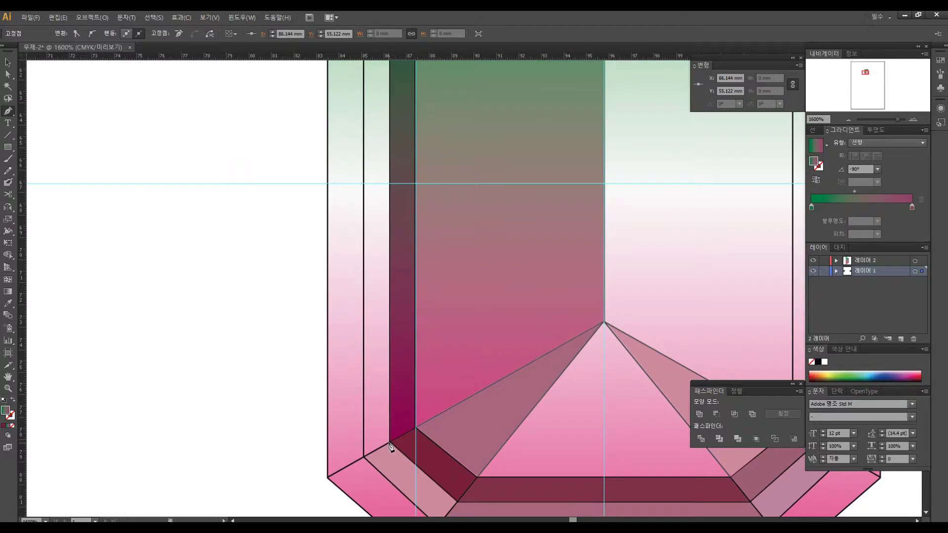
left_click(366, 458)
left_click_drag(428, 67, 404, 388)
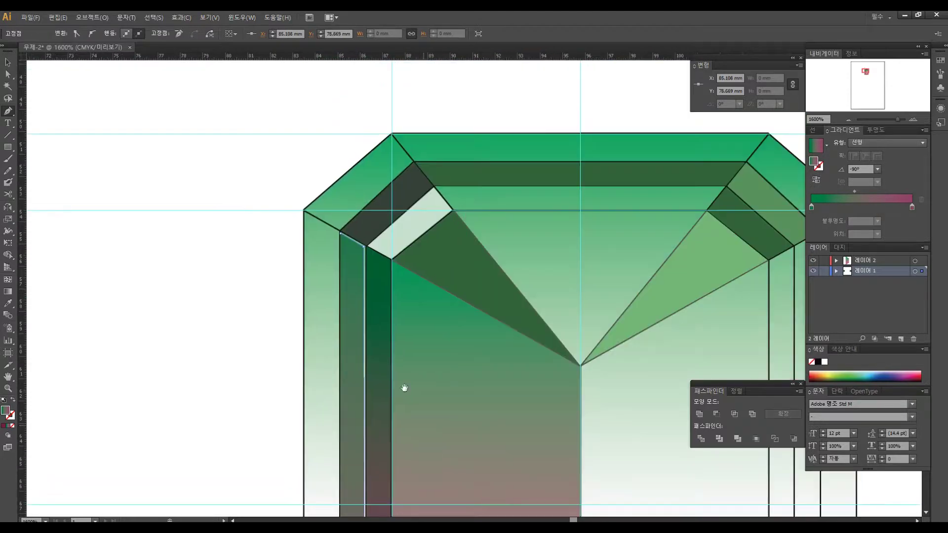
left_click(287, 231, "ctrl")
- Move the middle left strip's upper-right corner point onto the outline's corner
left_click_drag(285, 205, 463, 331)
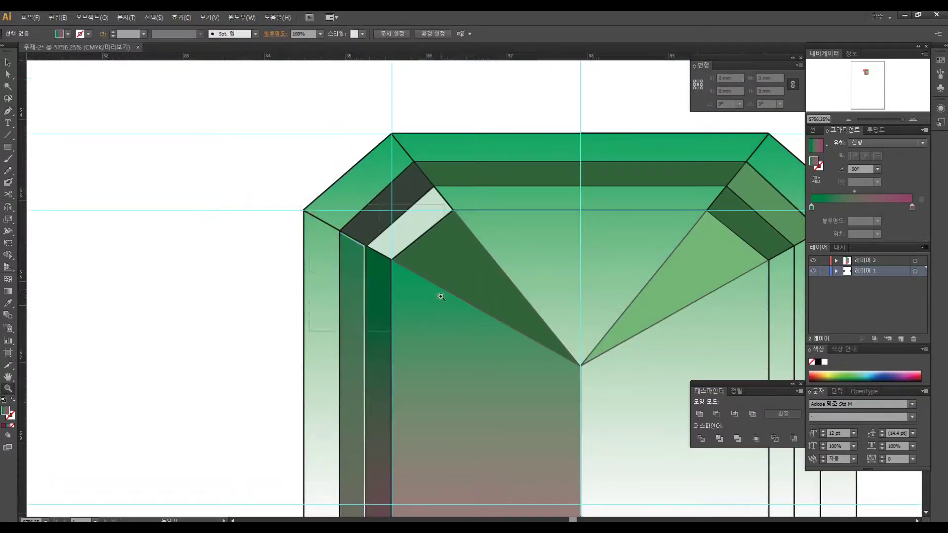
left_click(436, 213)
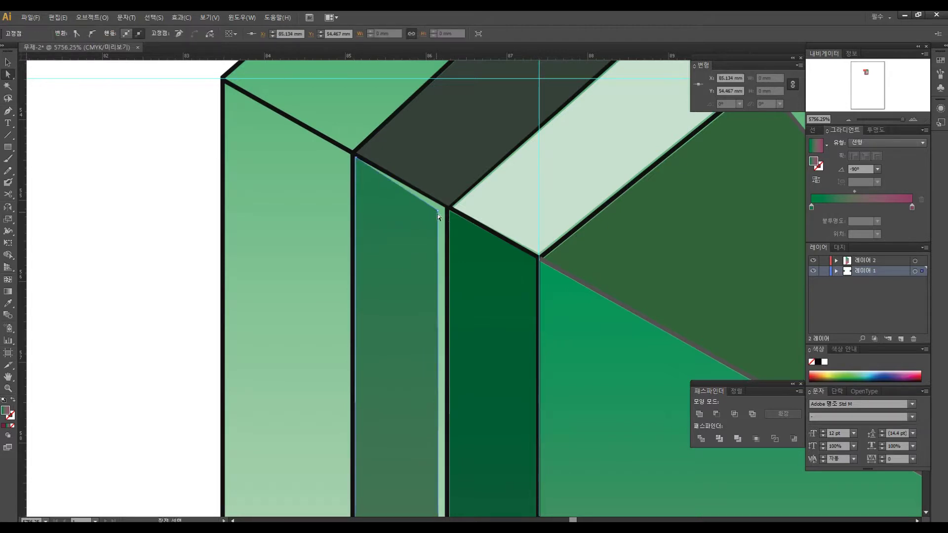
left_click_drag(440, 211, 445, 208)
- Move the middle left strip's two lower corner points onto the outline corners and deselect it
left_click(543, 380, "ctrl+alt")
left_click(543, 380, "ctrl+alt")
left_click(544, 380, "ctrl+alt")
left_click(543, 380, "ctrl+alt")
left_click_drag(376, 439, 461, 294)
left_click_drag(362, 293, 489, 378)
left_click_drag(387, 258, 454, 344)
left_click_drag(427, 305, 429, 302)
left_click_drag(327, 354, 328, 362)
left_click(160, 269)
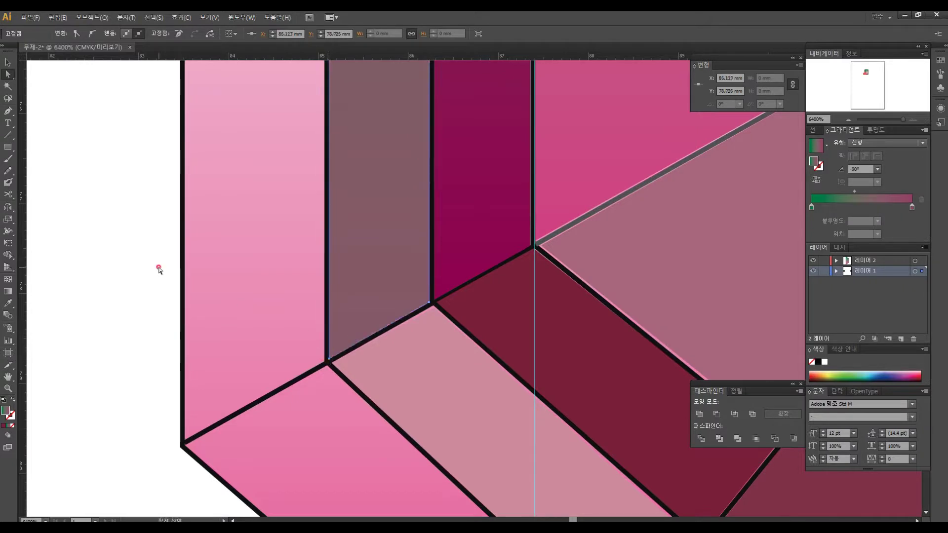
- Place a mirrored copy of the middle left strip over the innermost right vertical strip and deselect it
left_click(613, 218, "ctrl+alt")
left_click(613, 218, "ctrl+alt")
left_click(476, 224, "ctrl+alt")
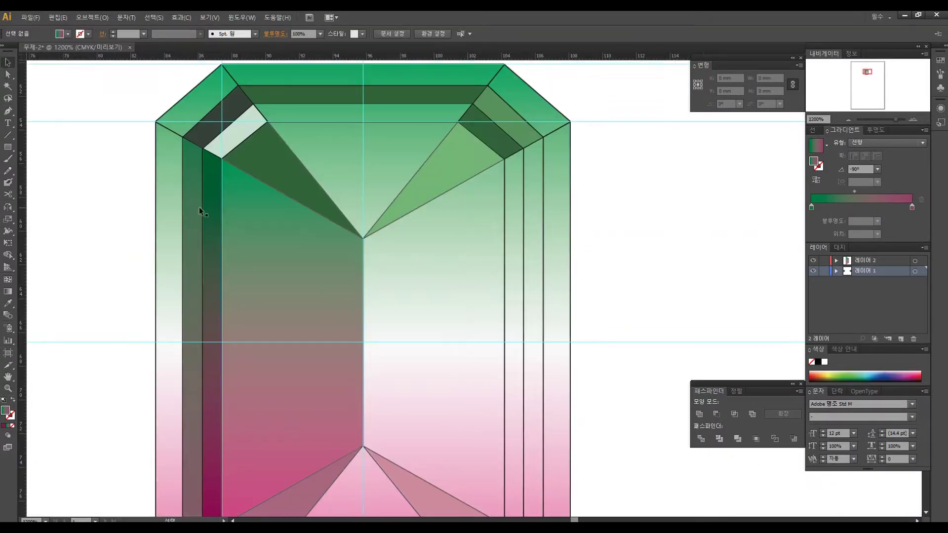
left_click(201, 211)
left_click(363, 206)
left_click_drag(195, 187, 518, 201)
key("v")
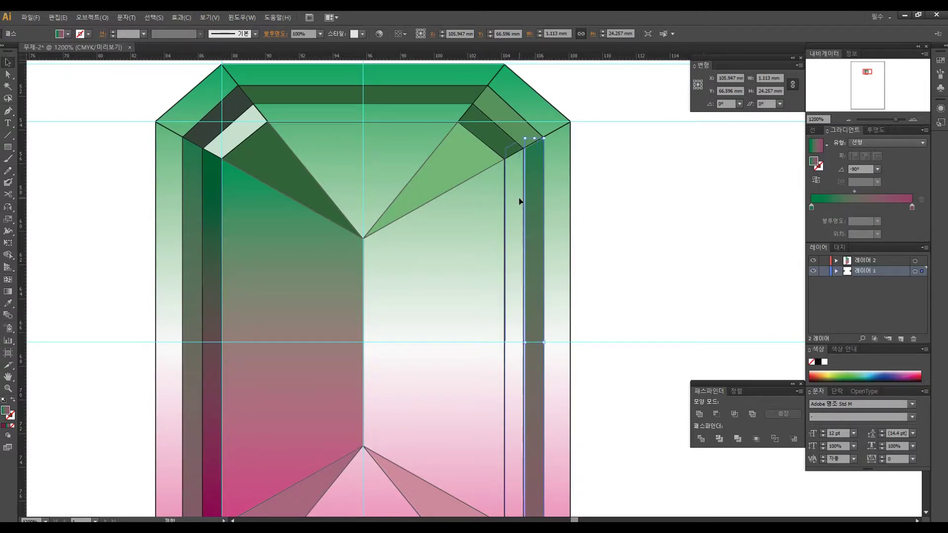
left_click(644, 212)
- Move the innermost right strip's two upper corner points onto the outline corners
left_click(585, 345, "ctrl+alt")
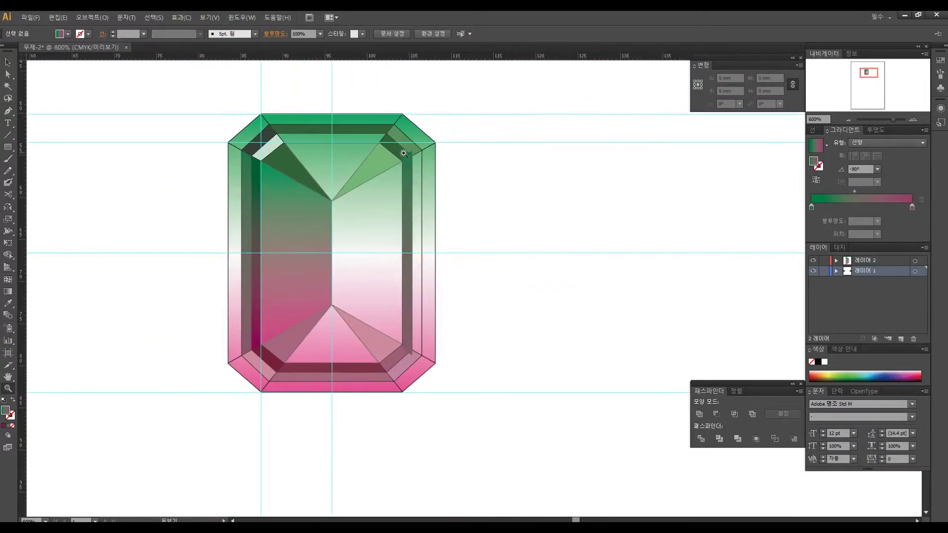
left_click_drag(402, 152, 424, 170)
key("a")
left_click_drag(382, 231, 379, 290)
left_click_drag(478, 176, 473, 236)
left_click(380, 289)
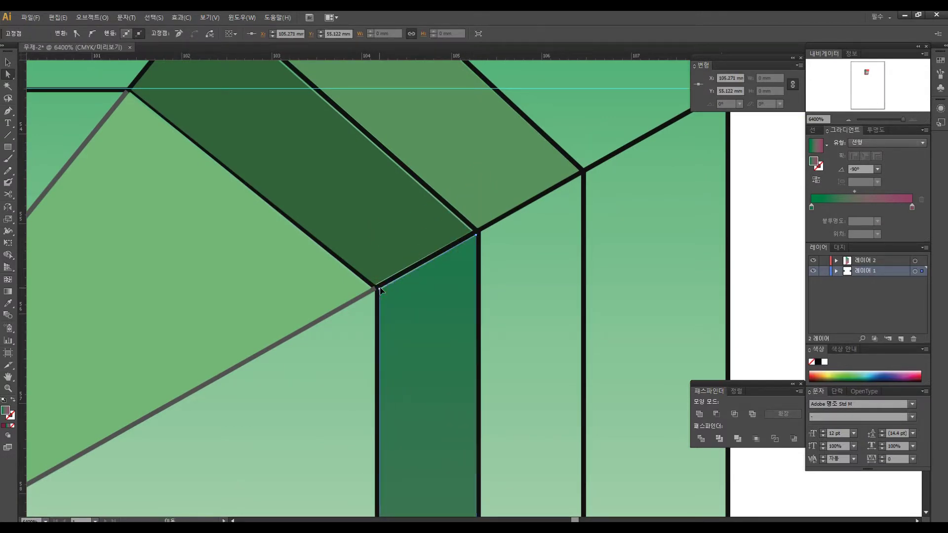
- Move the innermost right strip's two lower corner points onto the outline corners and deselect it
key("z")
left_click(465, 362, "alt")
left_click(464, 362, "alt")
left_click(464, 362, "alt")
left_click(464, 361, "alt")
left_click(465, 363, "alt")
left_click_drag(470, 437, 511, 389)
key("a")
left_click_drag(369, 279, 366, 225)
left_click_drag(461, 330, 461, 277)
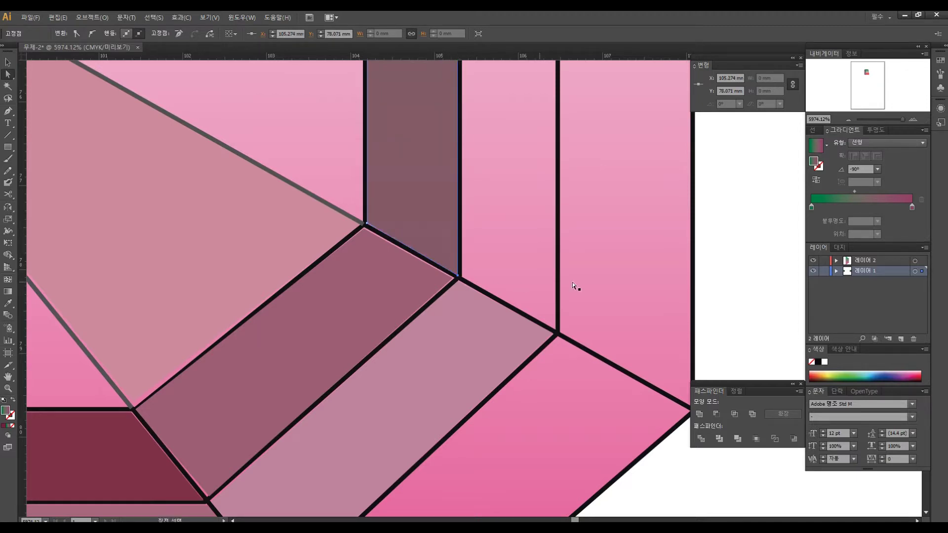
left_click(740, 256)
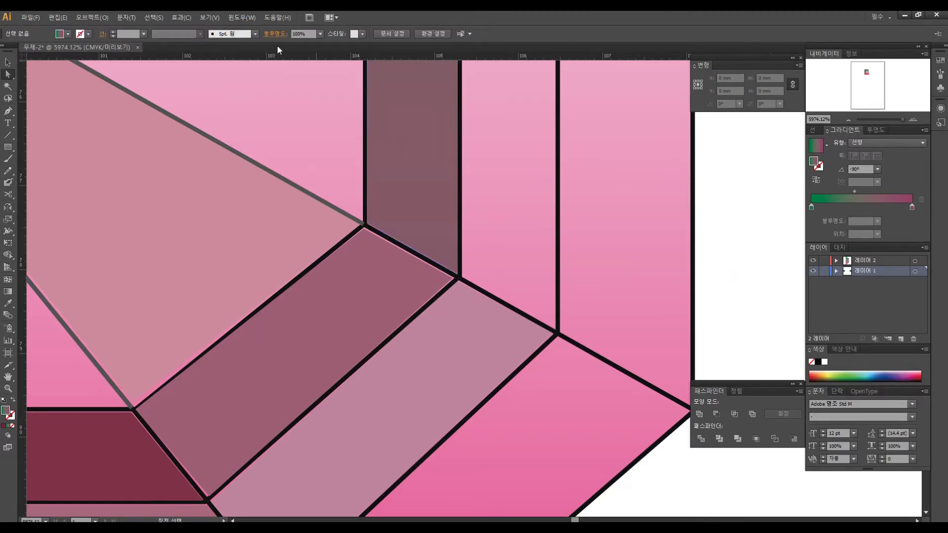
- Hide the guides and show the whole gemstone
key("z")
left_click(397, 205, "alt")
left_click(430, 222, "alt")
left_click(430, 222, "alt")
left_click(431, 223, "alt")
left_click(431, 222, "alt")
left_click(430, 222, "alt")
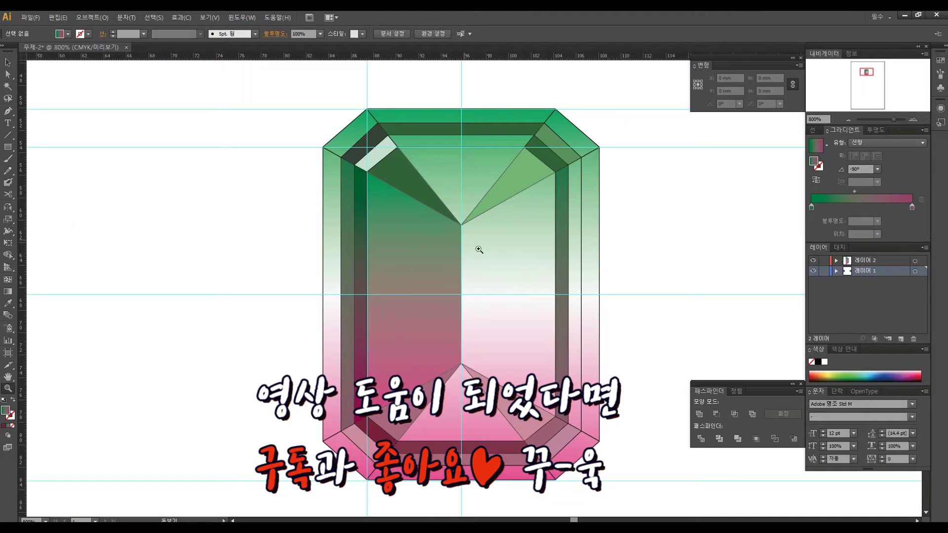
left_click_drag(479, 250, 461, 227)
key("v")
right_click(644, 223)
left_click(681, 299)
key("z")
left_click(607, 278, "alt")
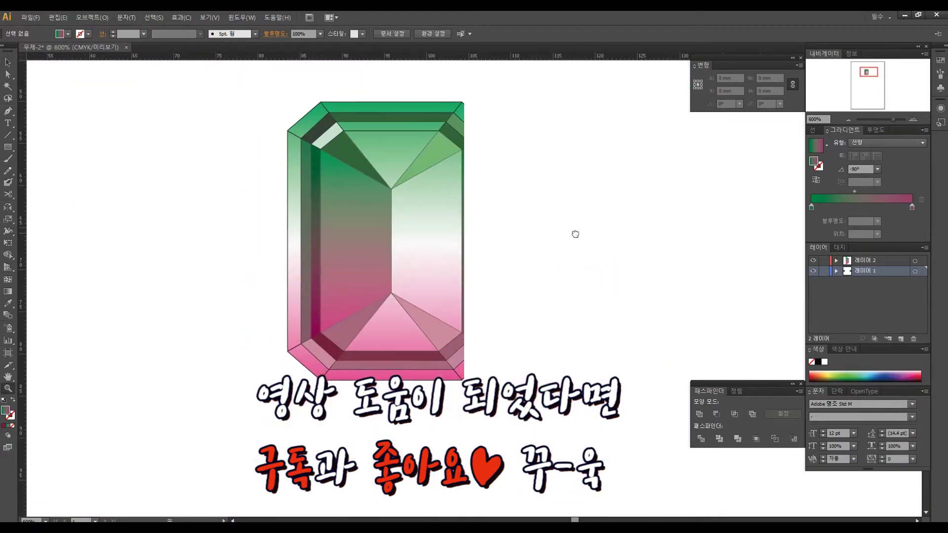